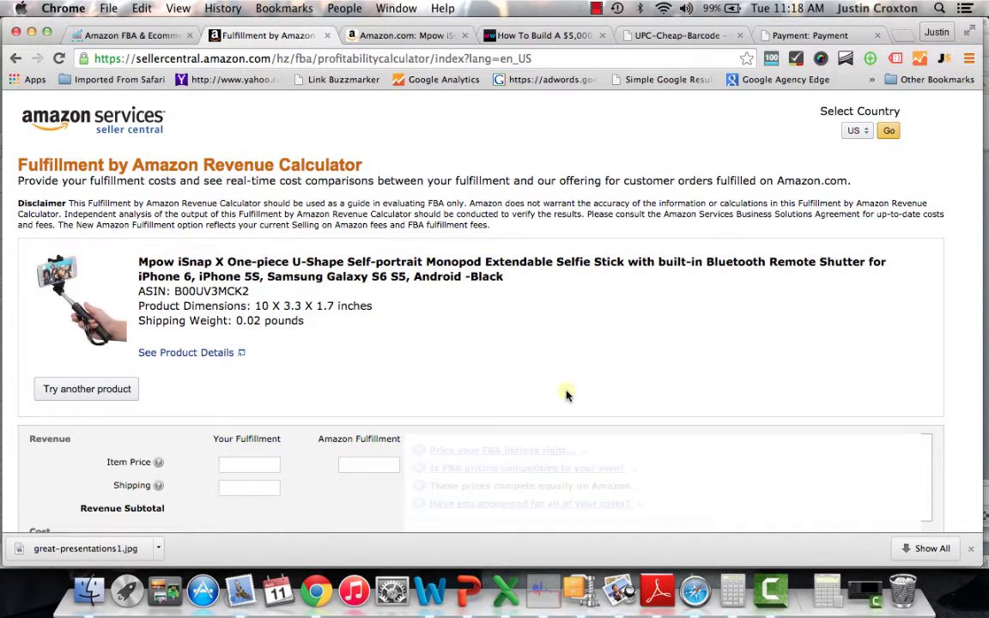
scroll(567, 395, down, 5)
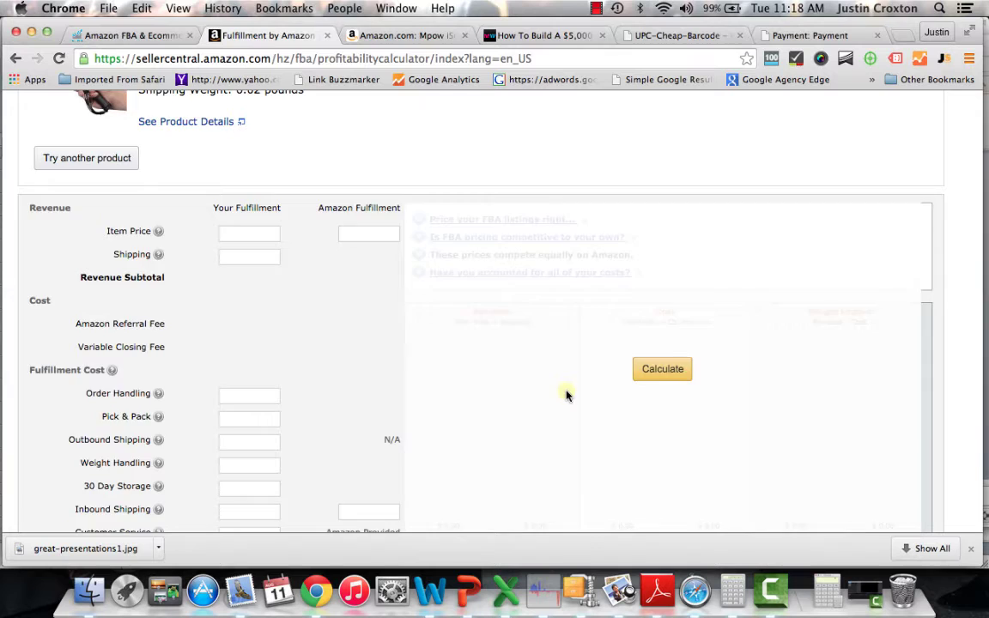
scroll(565, 395, up, 5)
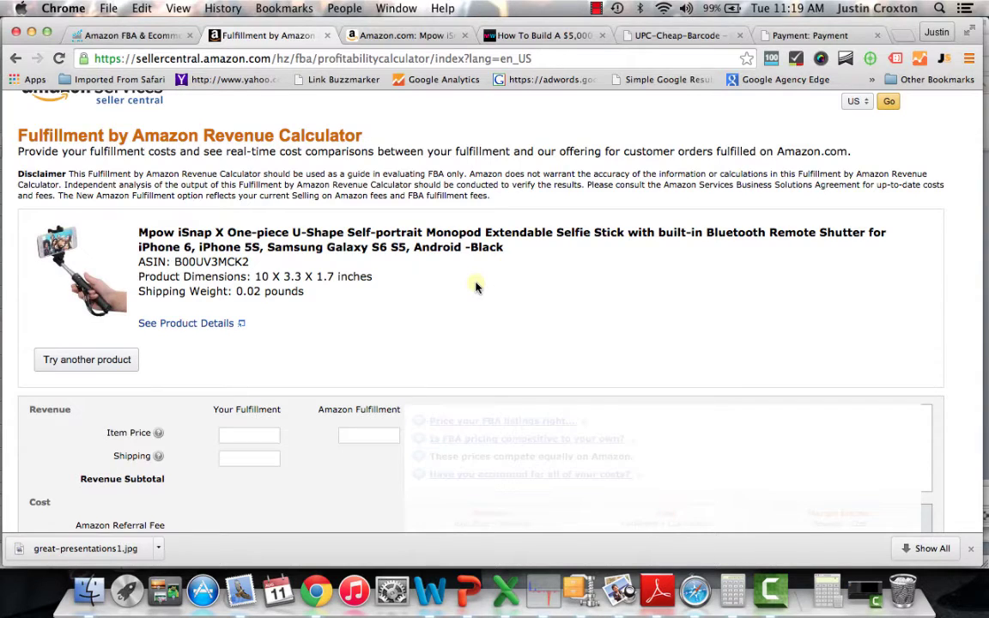
scroll(476, 288, down, 1)
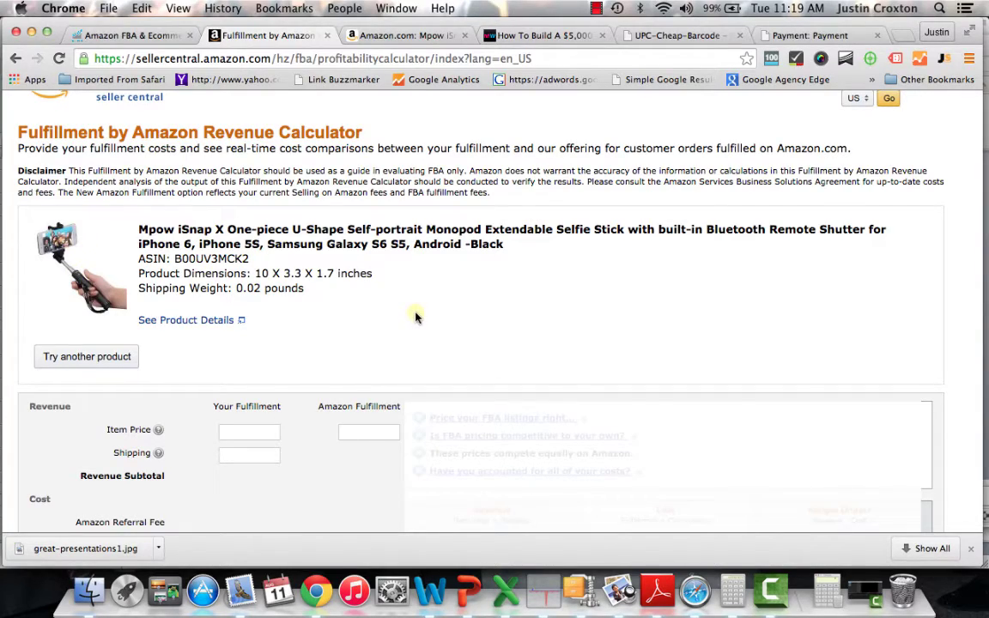
Step: Switch to the open Amazon product page and search all departments for "selfie stick"
click(371, 35)
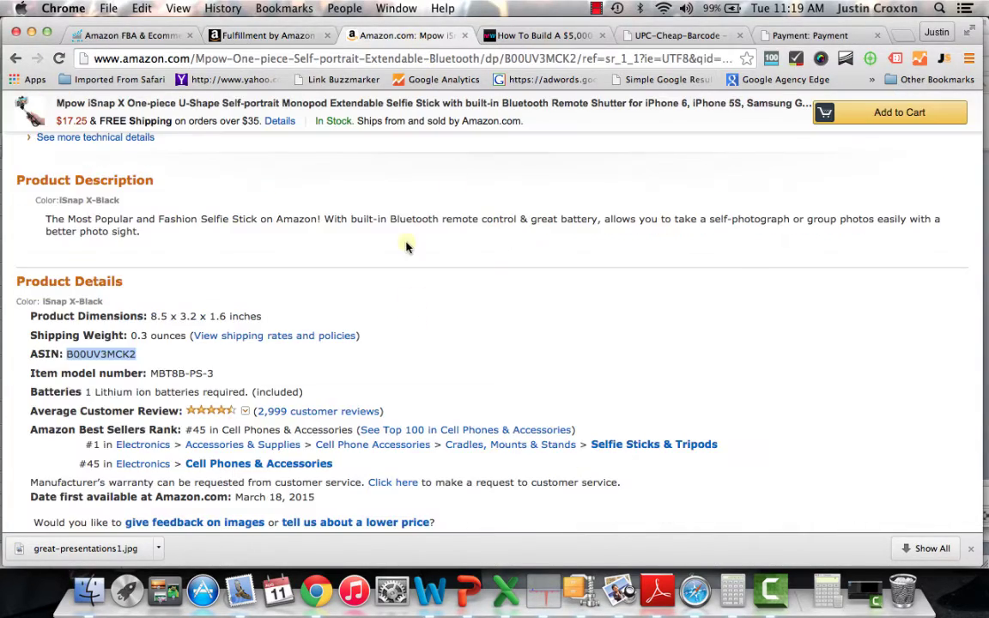
scroll(433, 266, up, 15)
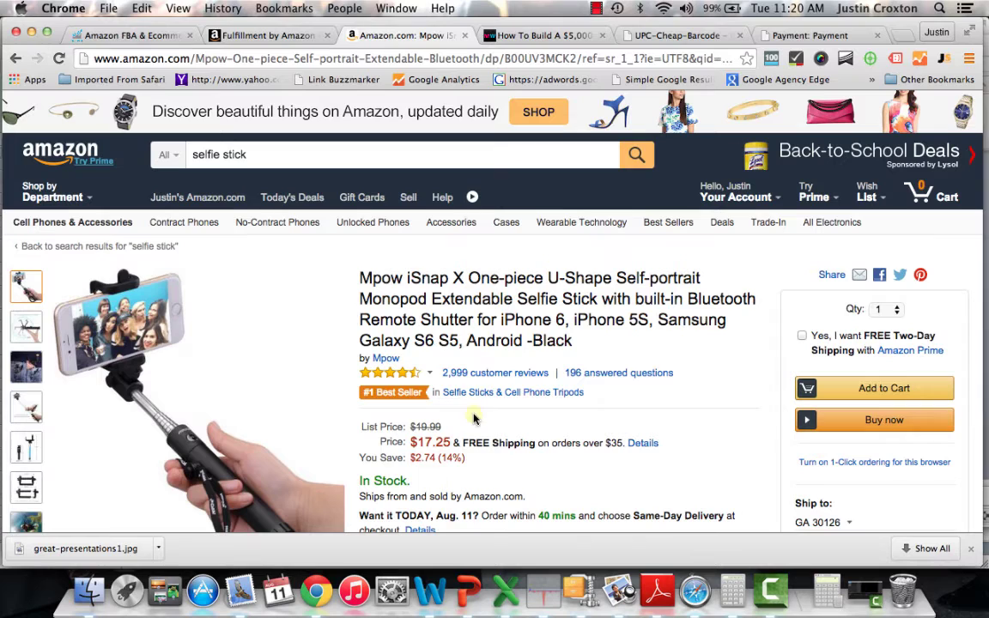
click(640, 158)
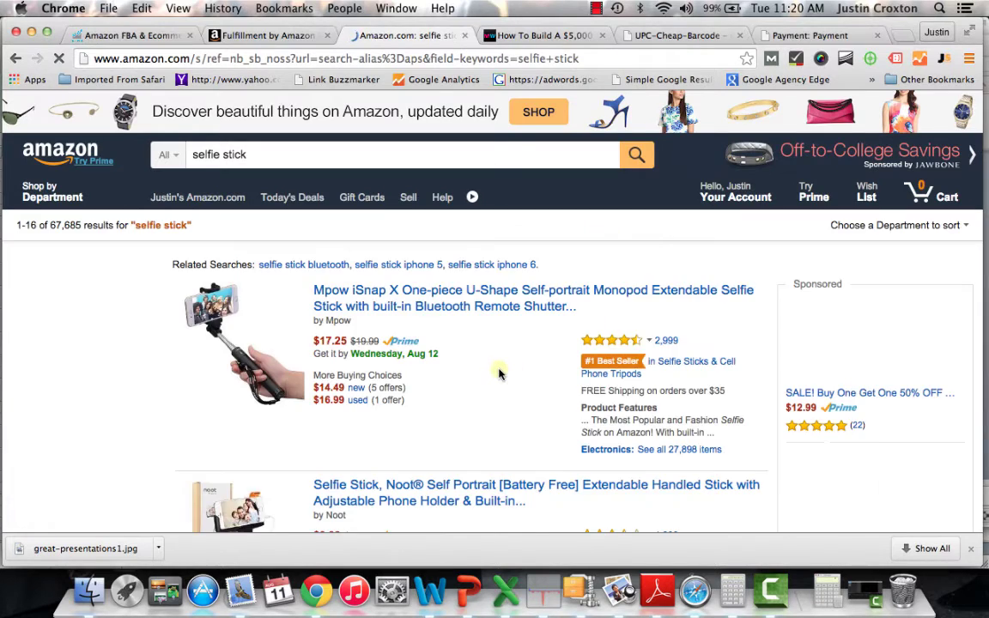
Step: Open the listing for the Ipow battery-free wireless cable control selfie stick from the search results
scroll(496, 374, down, 5)
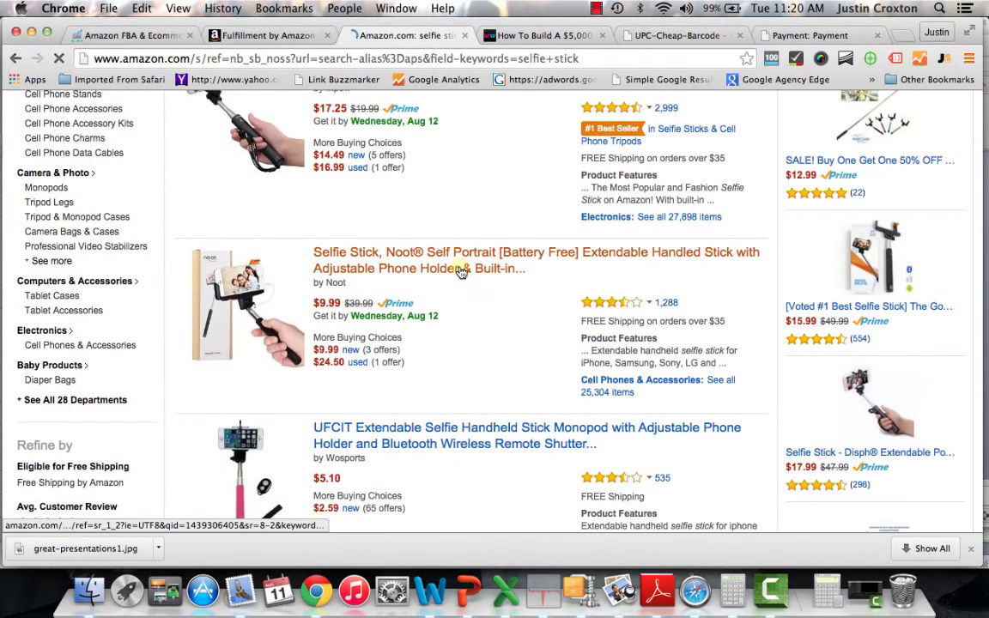
scroll(472, 258, down, 2)
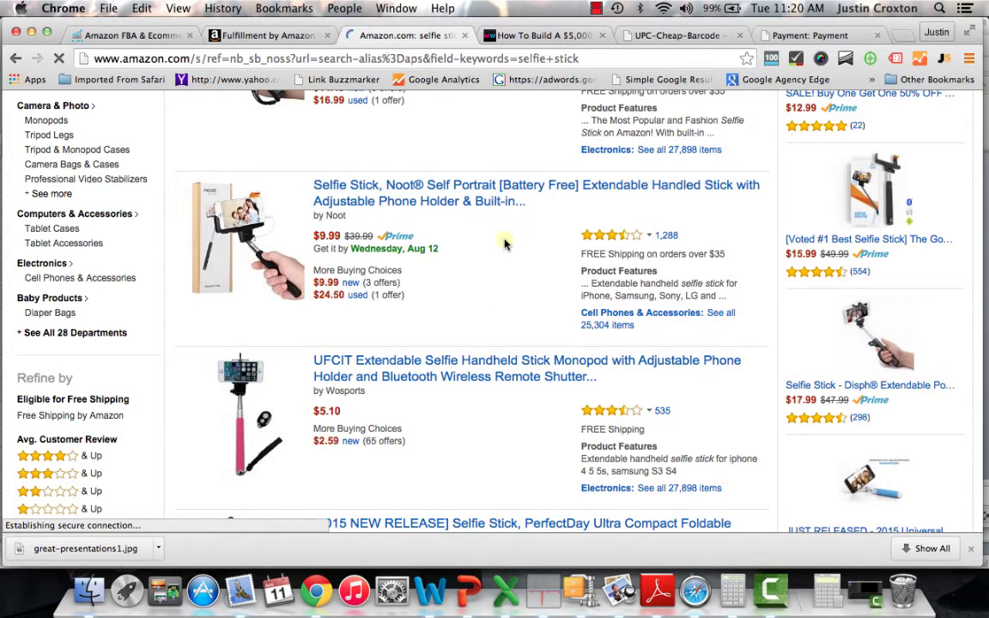
scroll(505, 245, down, 6)
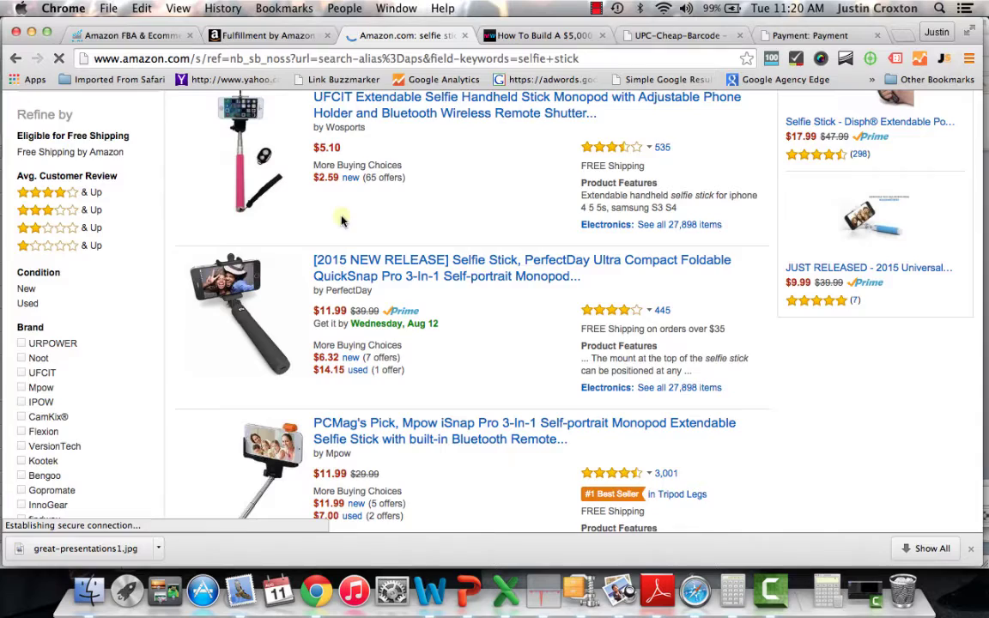
scroll(512, 326, down, 6)
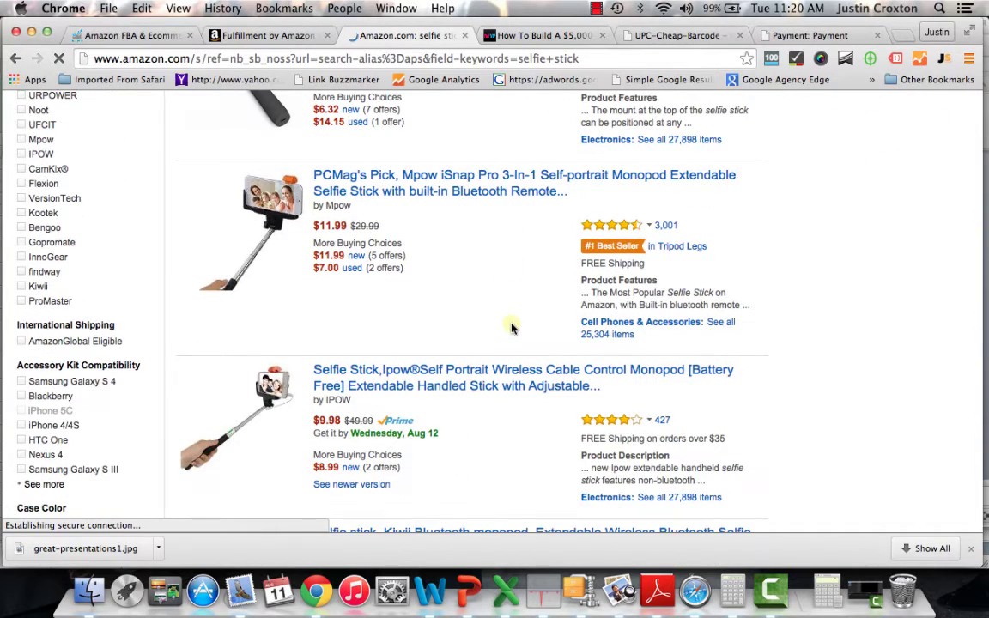
scroll(510, 277, down, 2)
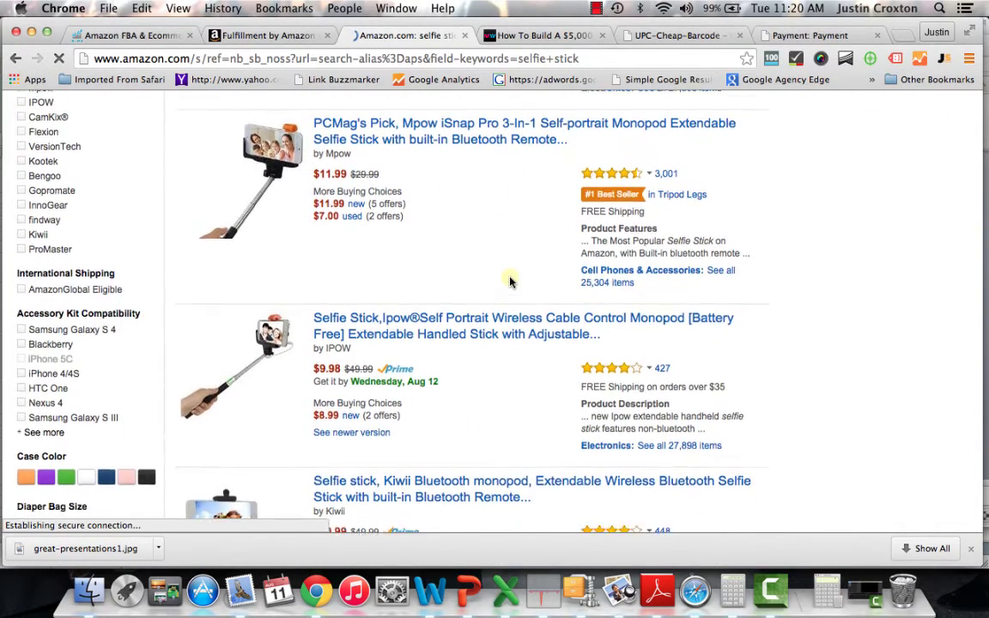
scroll(510, 282, up, 2)
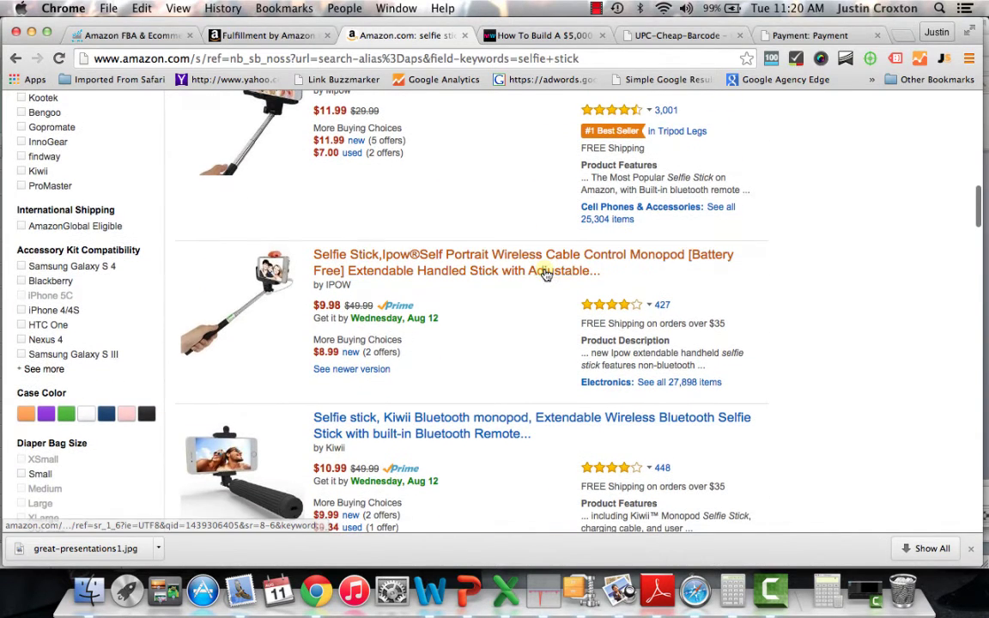
scroll(502, 323, down, 3)
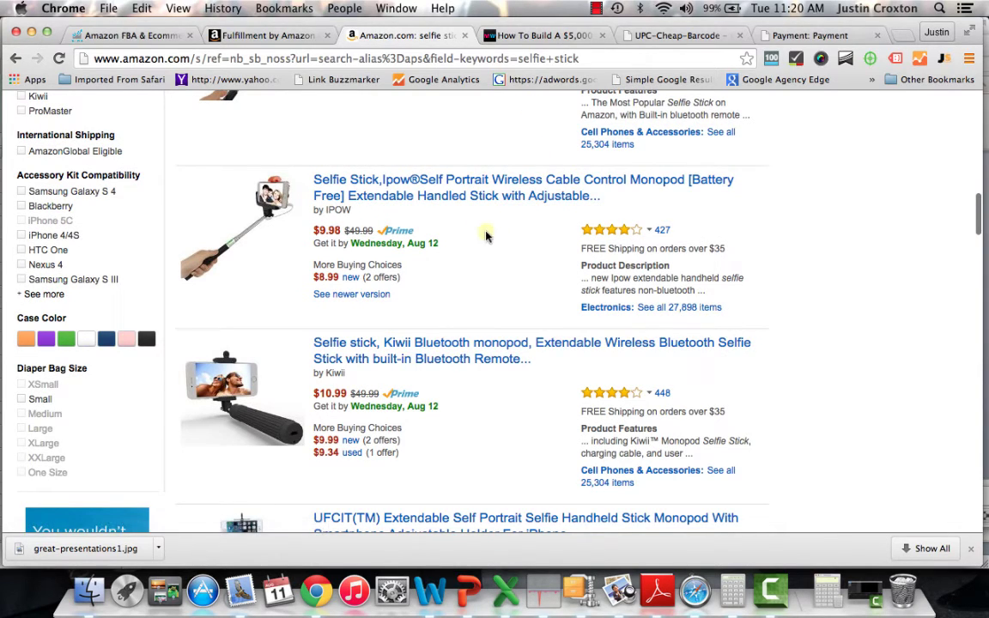
click(411, 194)
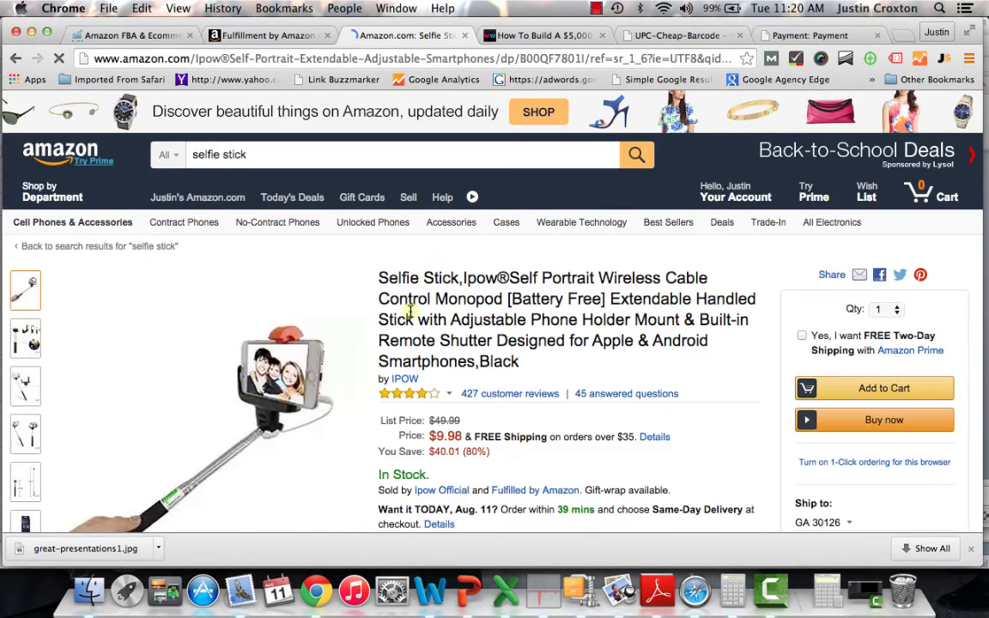
Step: Copy the ASIN B00QF7801I from the Product Details section of the Ipow selfie stick listing
scroll(410, 311, down, 5)
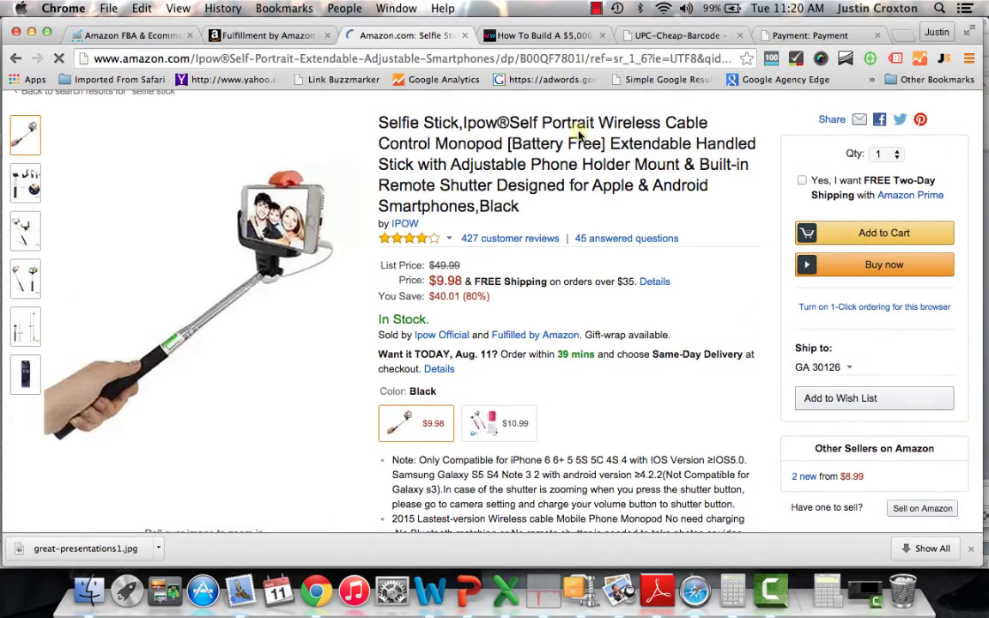
scroll(579, 135, down, 10)
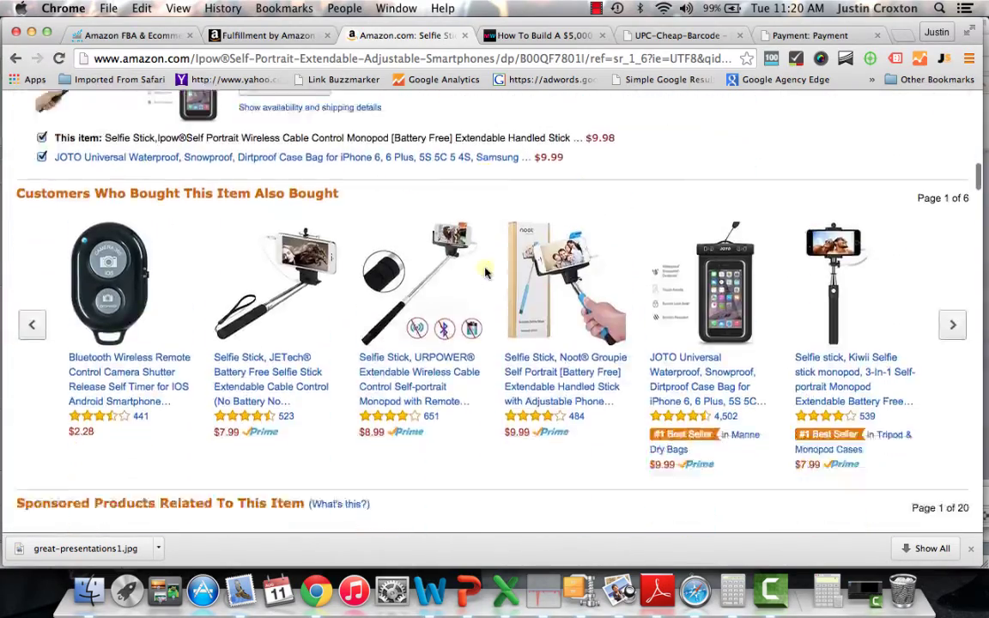
scroll(485, 272, down, 12)
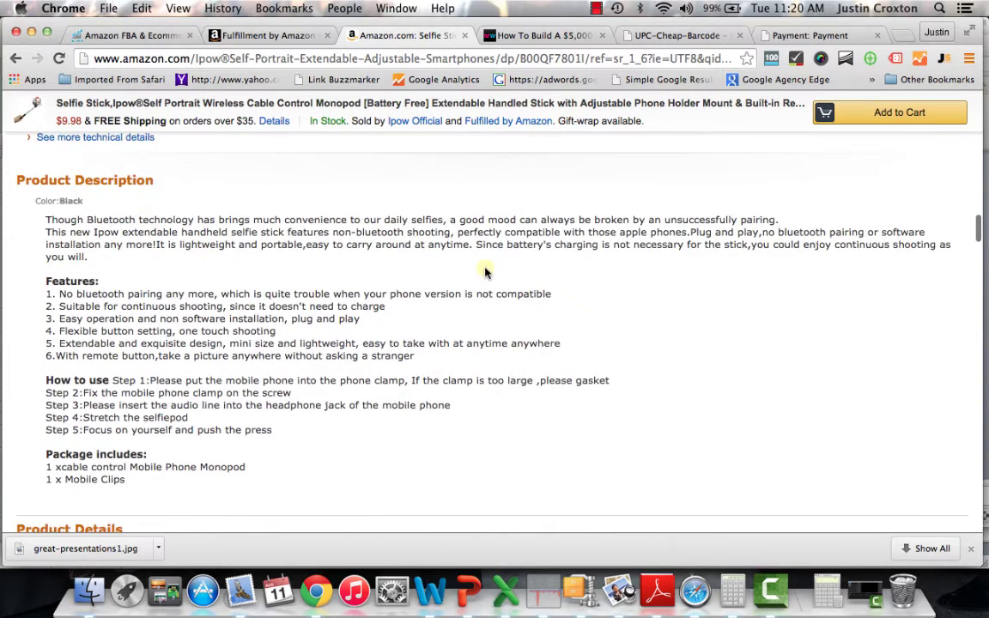
scroll(485, 273, down, 4)
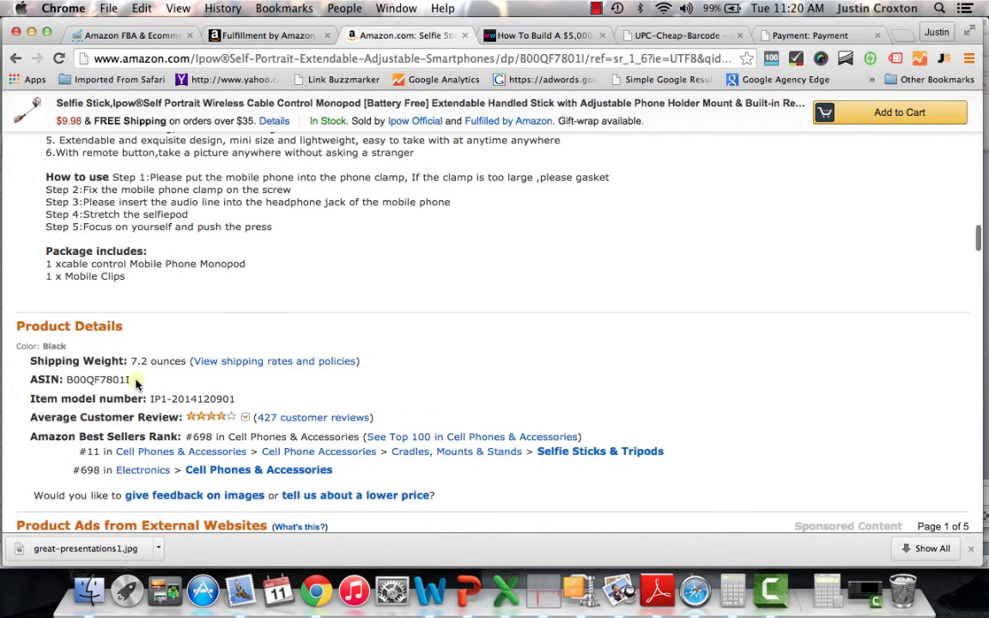
drag(132, 381, 68, 379)
key(super+c)
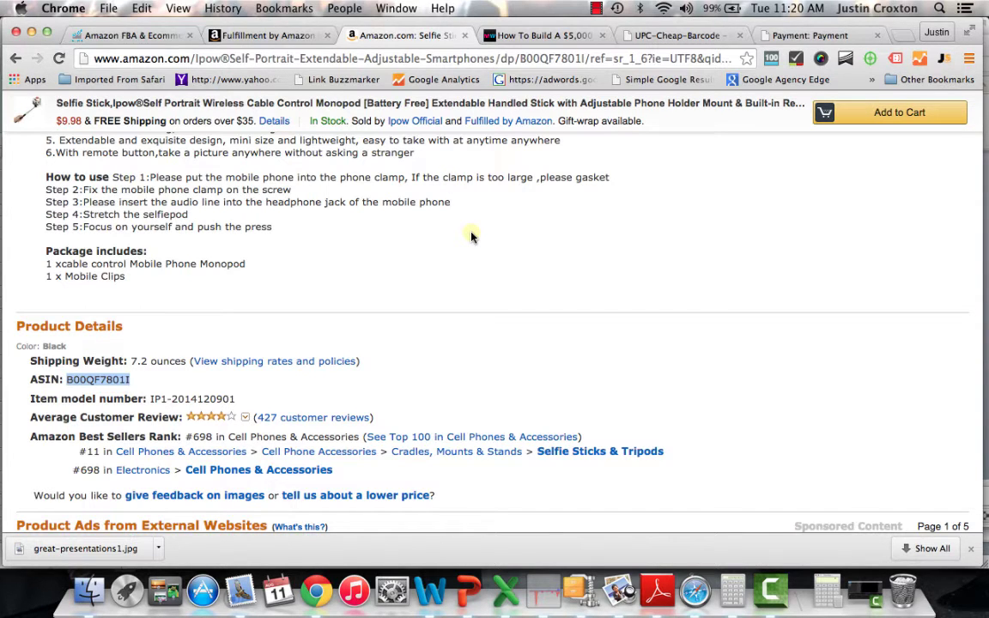
Step: In the FBA Revenue Calculator, replace the current product by searching for the copied ASIN B00QF7801I
click(264, 36)
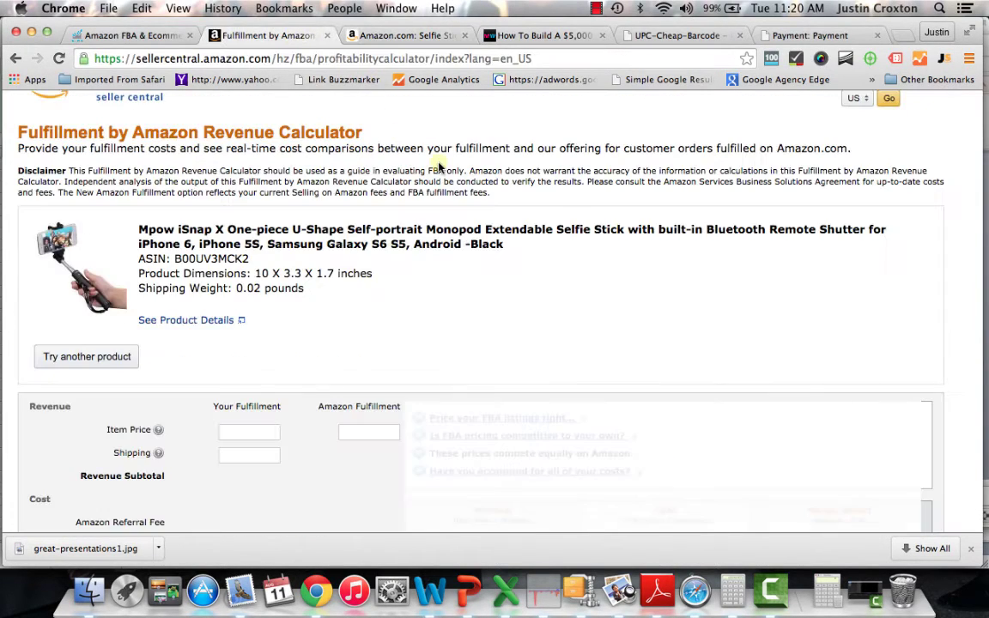
scroll(501, 300, down, 1)
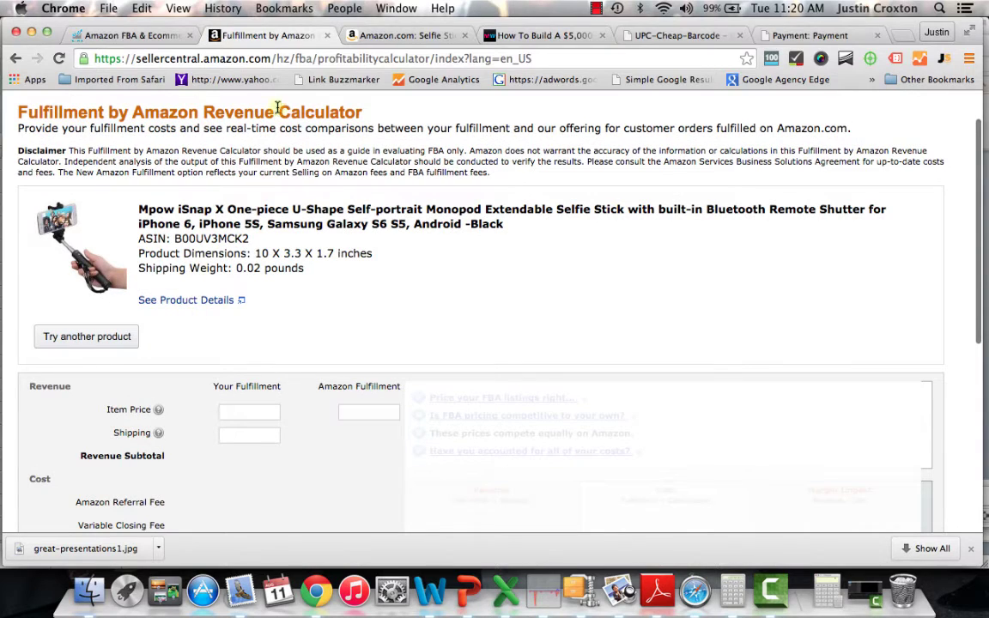
click(123, 334)
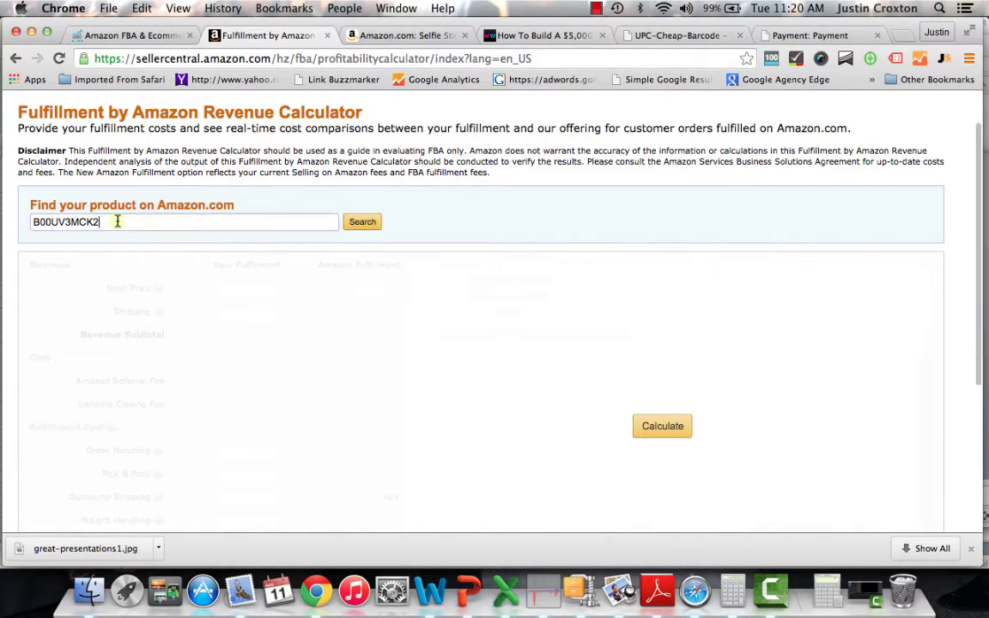
drag(116, 221, 17, 218)
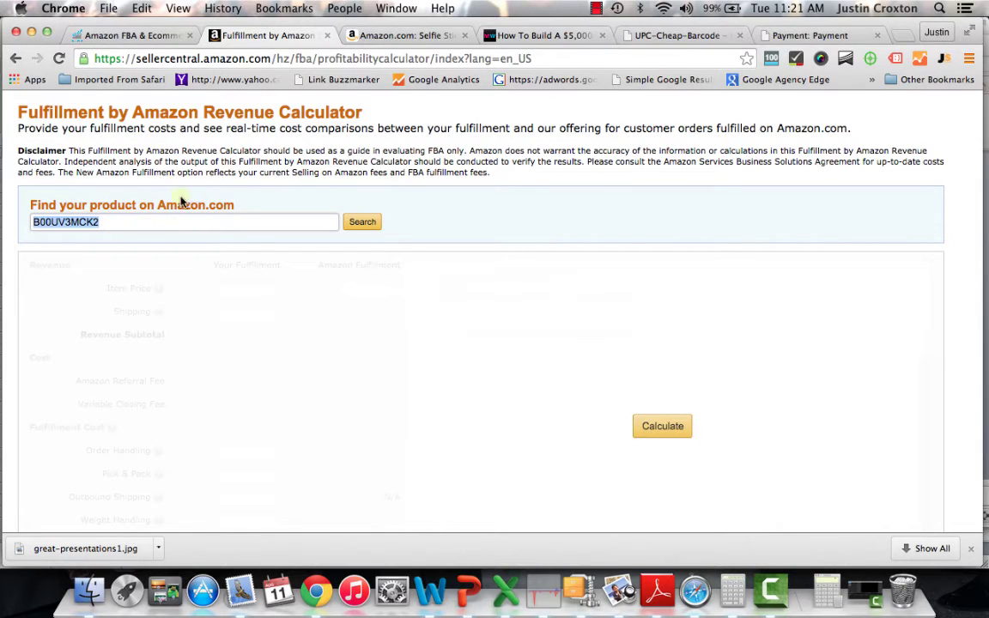
key(super+v)
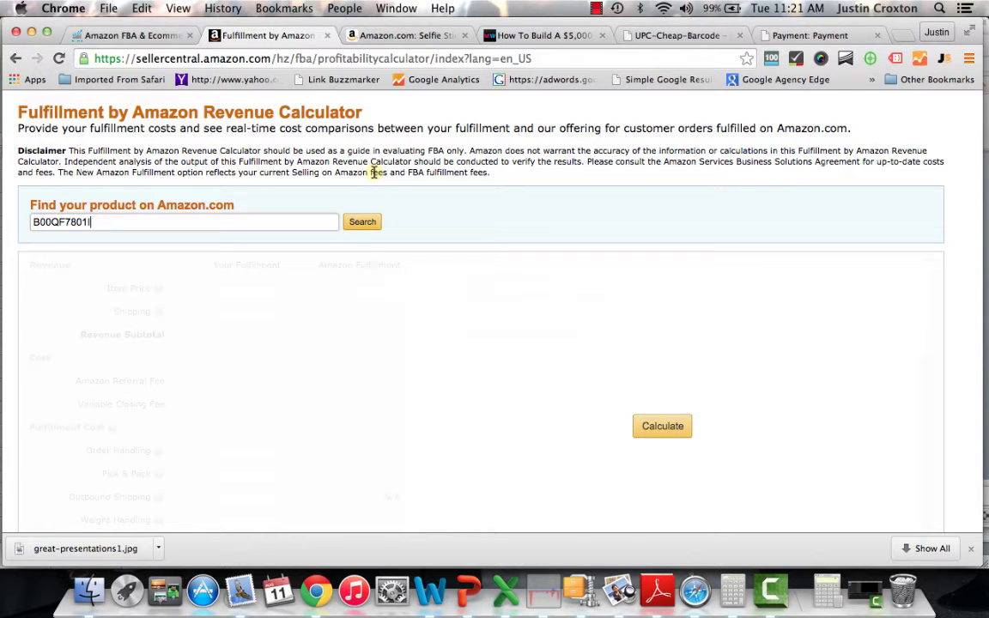
click(361, 221)
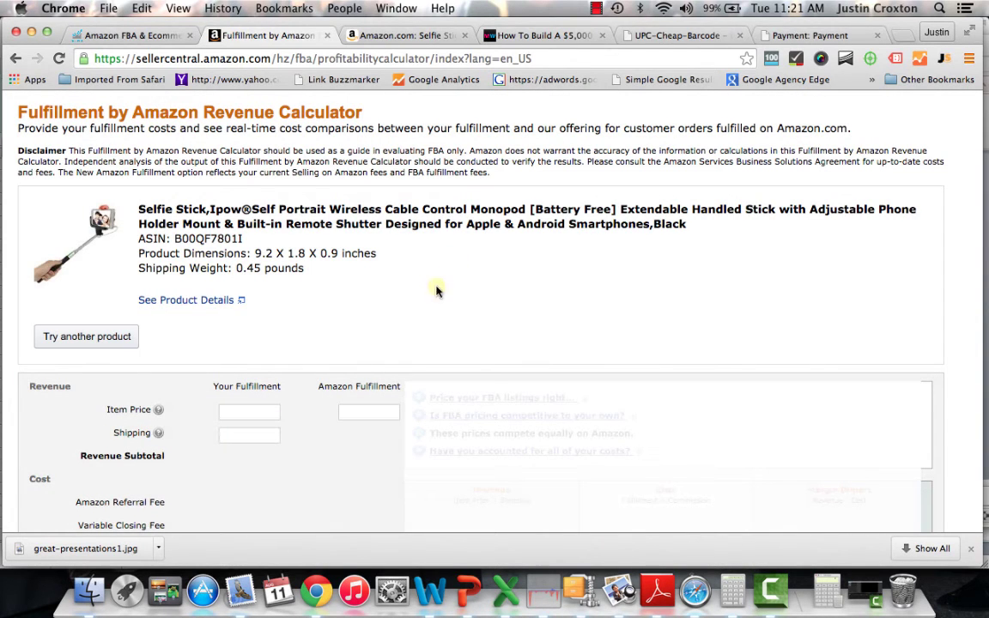
Step: Set the item price to 9.98 for both Amazon Fulfillment and Your Fulfillment, and calculate the costs
click(373, 410)
text(9.98)
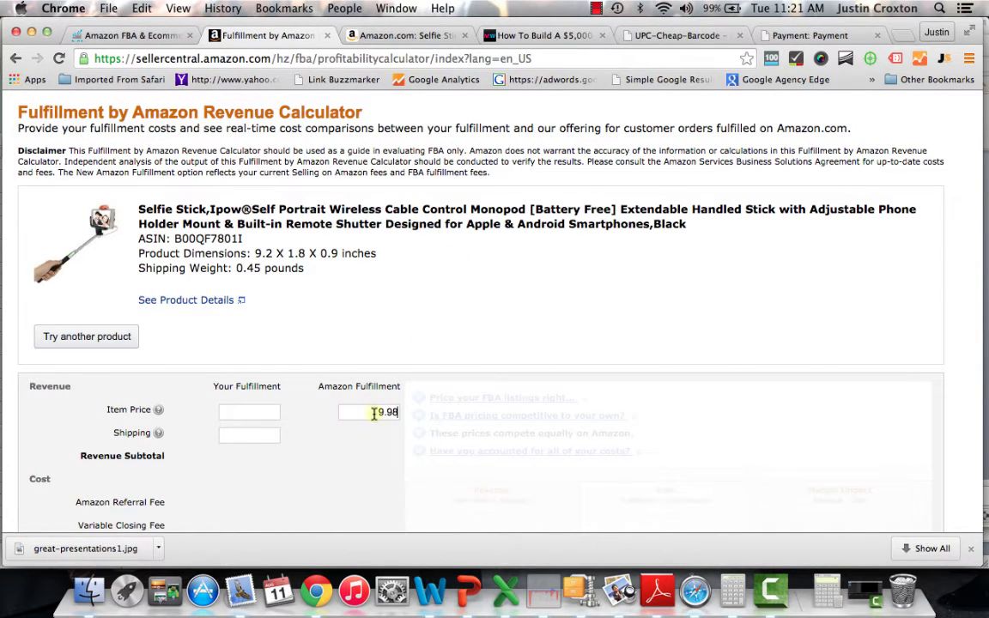
scroll(466, 309, down, 5)
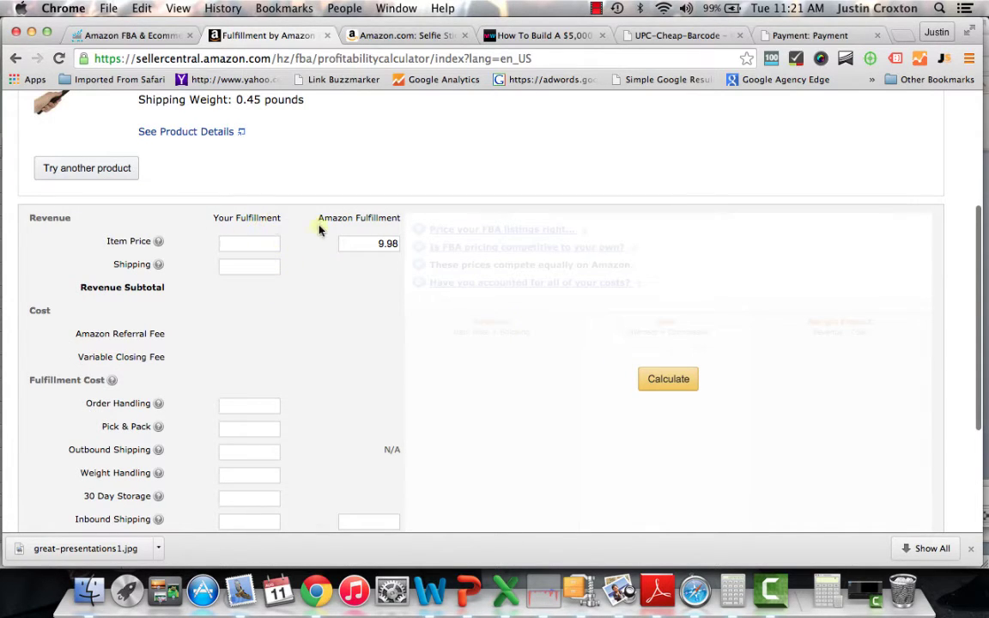
click(258, 240)
text(9.98)
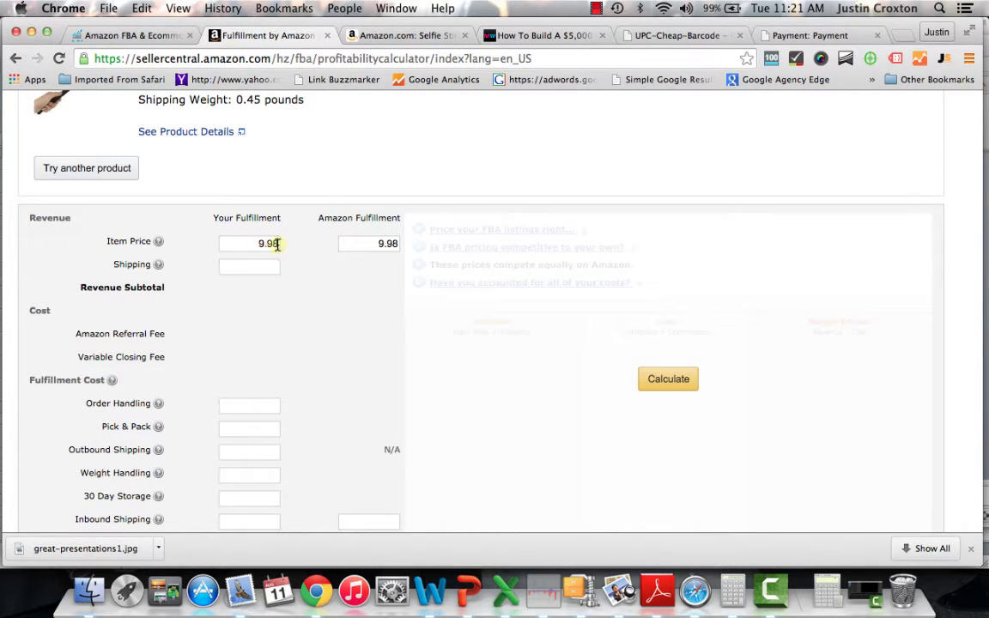
click(675, 380)
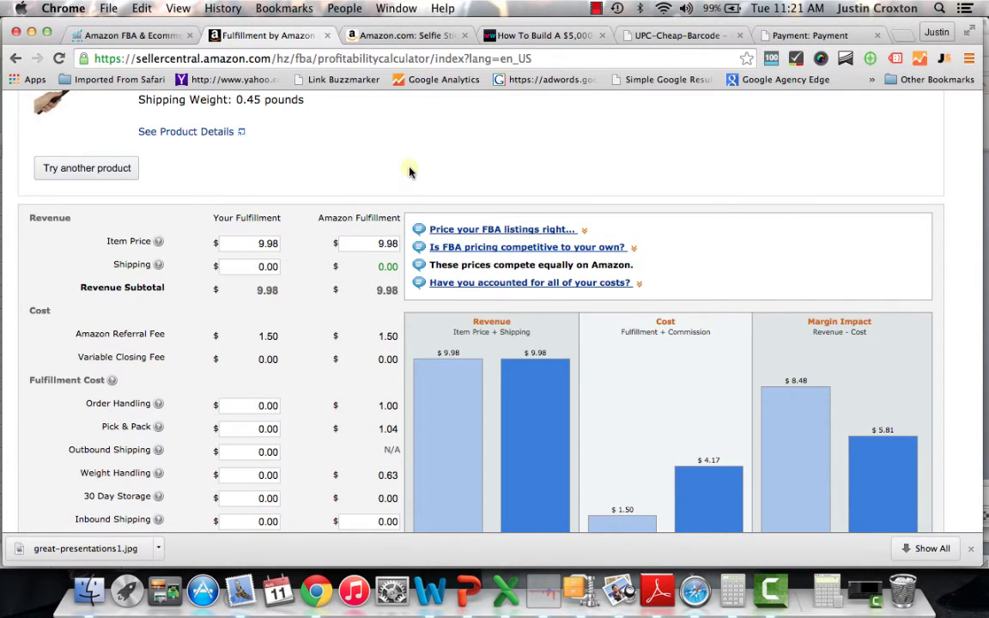
Step: Examine the Amazon fulfillment fee breakdown, including the 30 Day Storage explanation, cost subtotals and margin impact
scroll(361, 189, down, 3)
scroll(328, 197, up, 1)
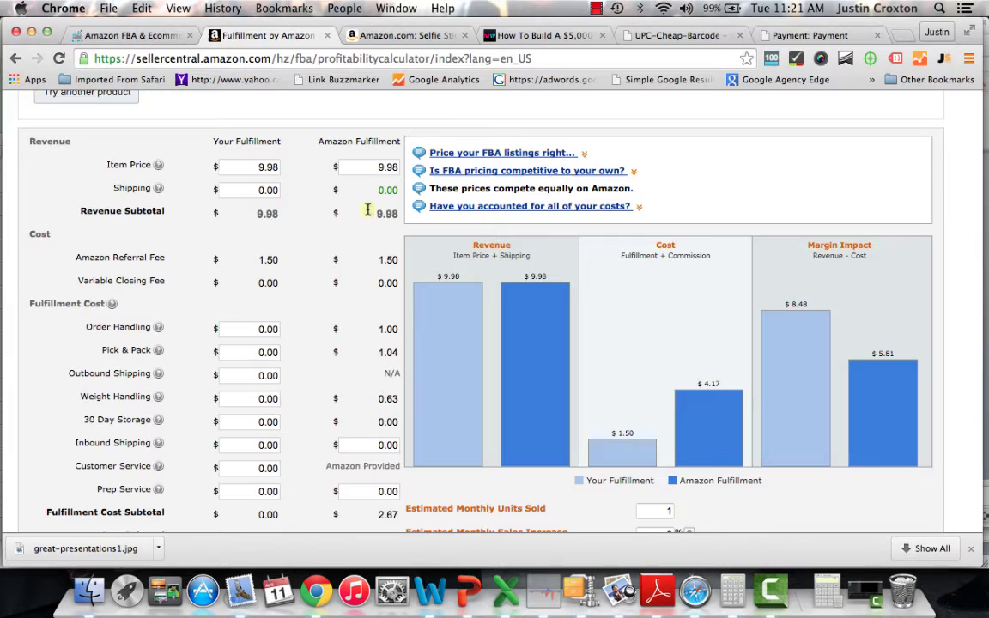
scroll(364, 232, down, 1)
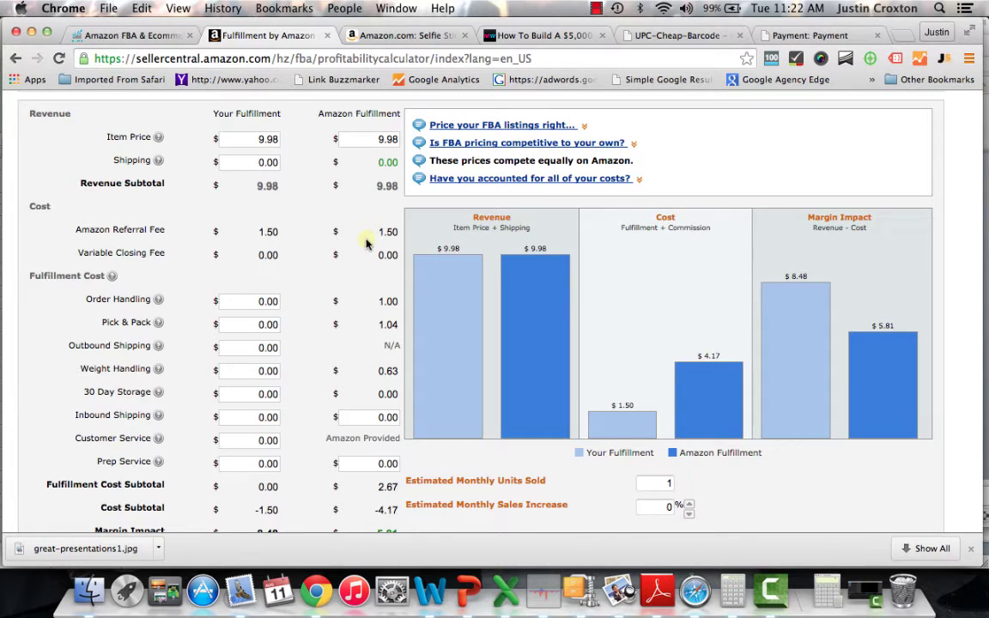
scroll(362, 273, down, 2)
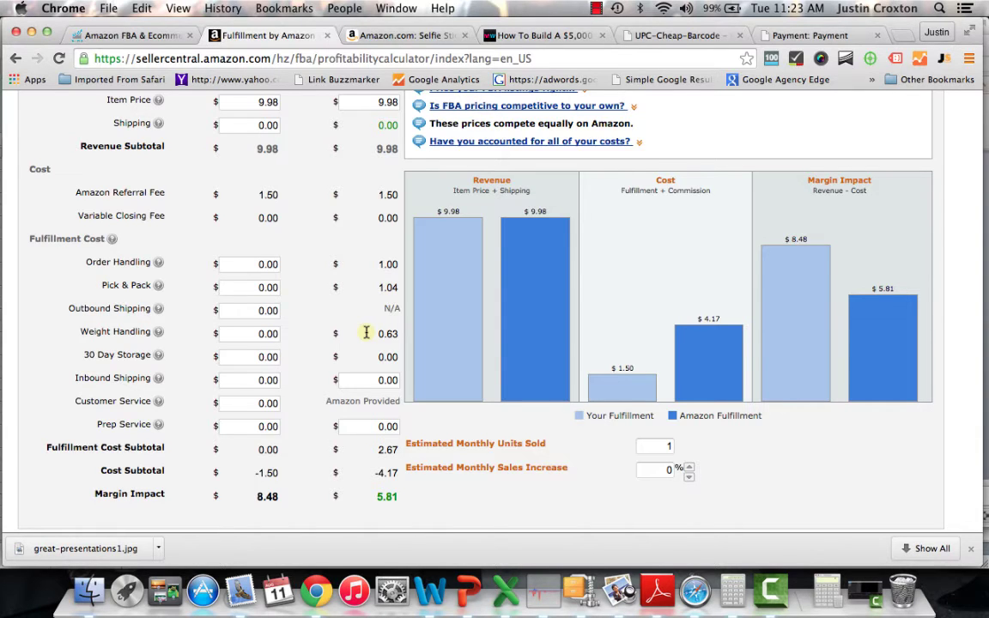
scroll(366, 332, down, 2)
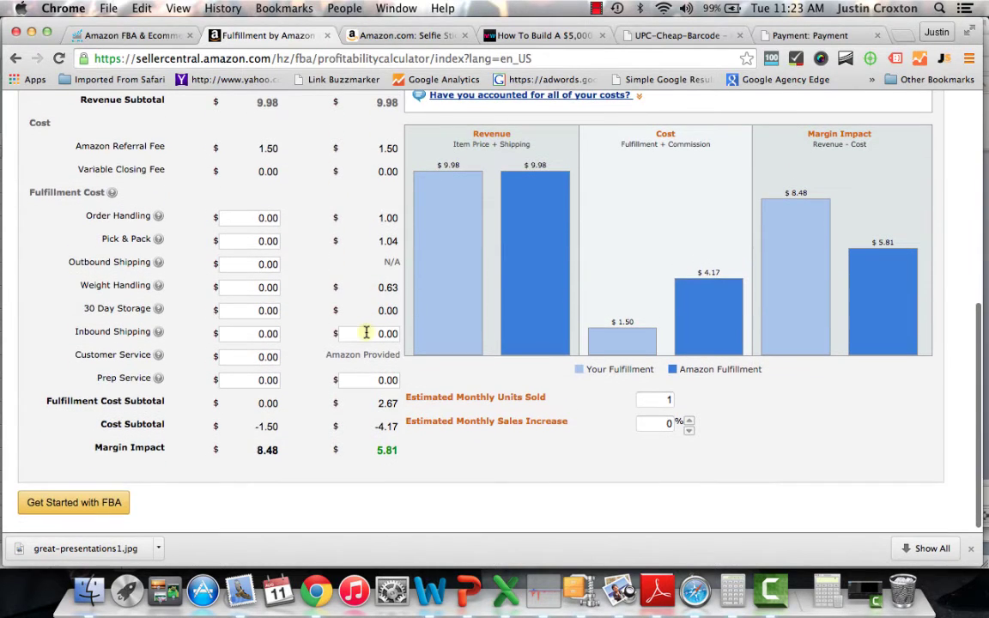
click(158, 308)
click(333, 383)
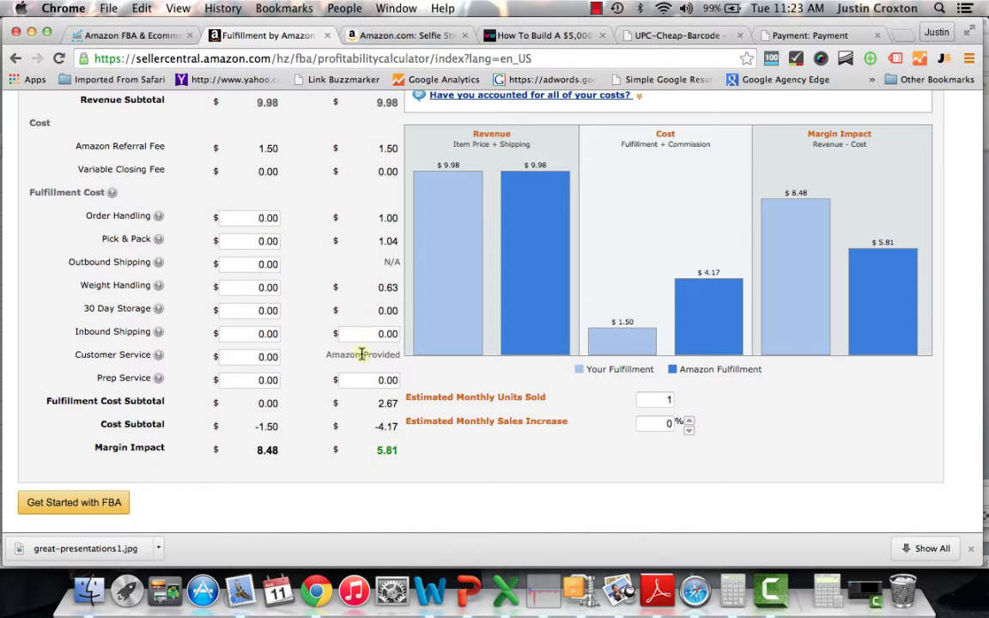
scroll(319, 367, down, 1)
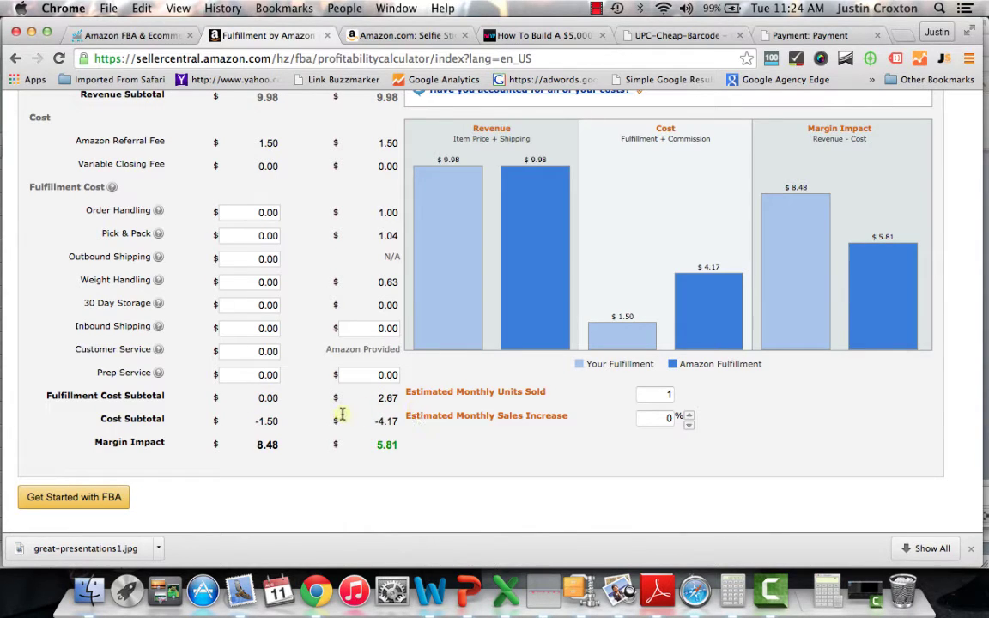
Step: Switch to Calculator, subtract 2.5 from the 5.81 Amazon Fulfillment margin impact, and move the calculator clear of the fee figures
scroll(364, 375, up, 2)
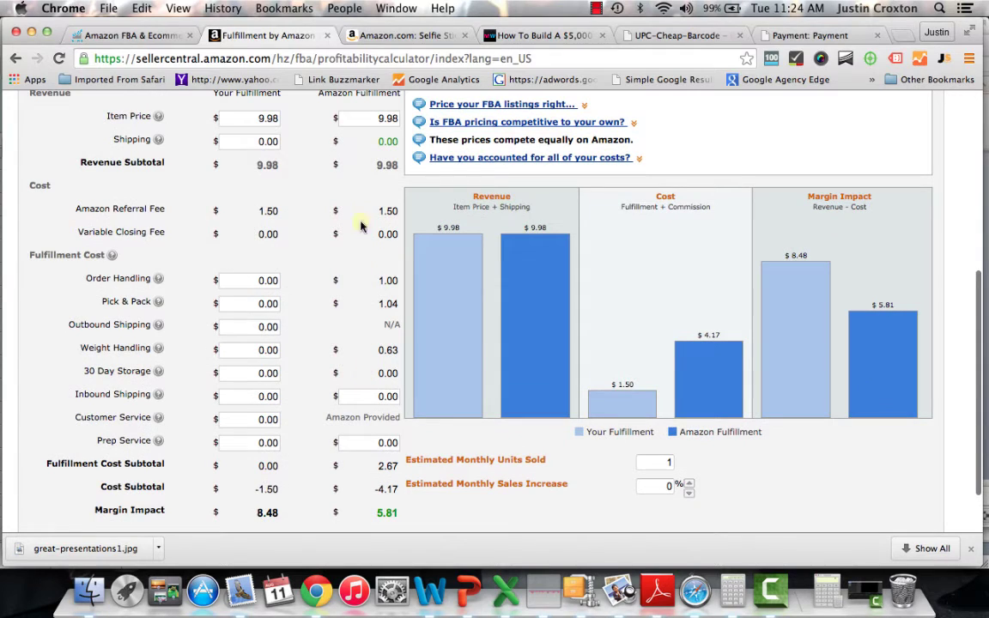
scroll(433, 476, down, 1)
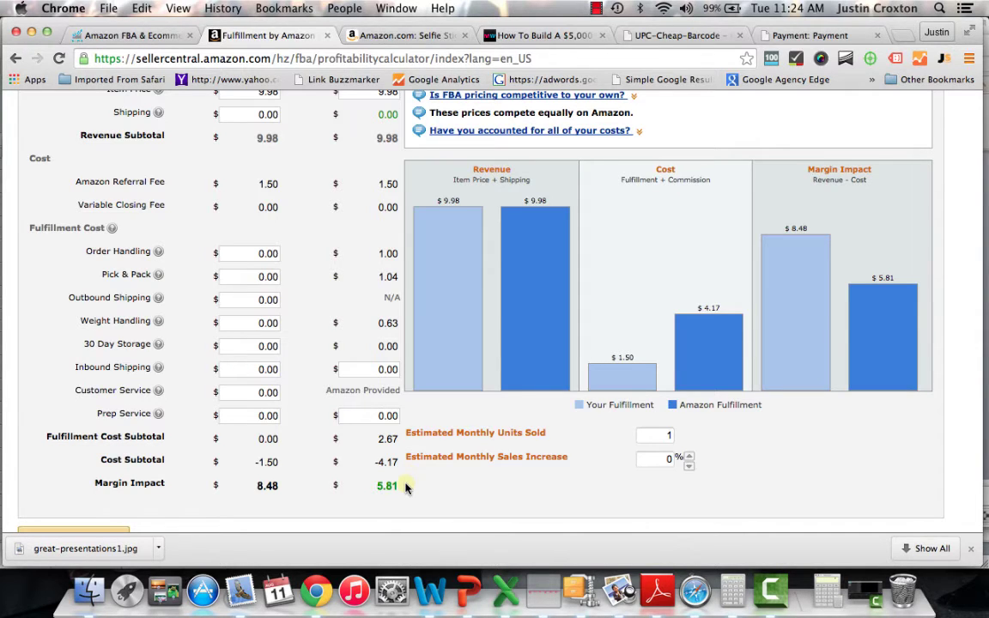
scroll(407, 487, down, 1)
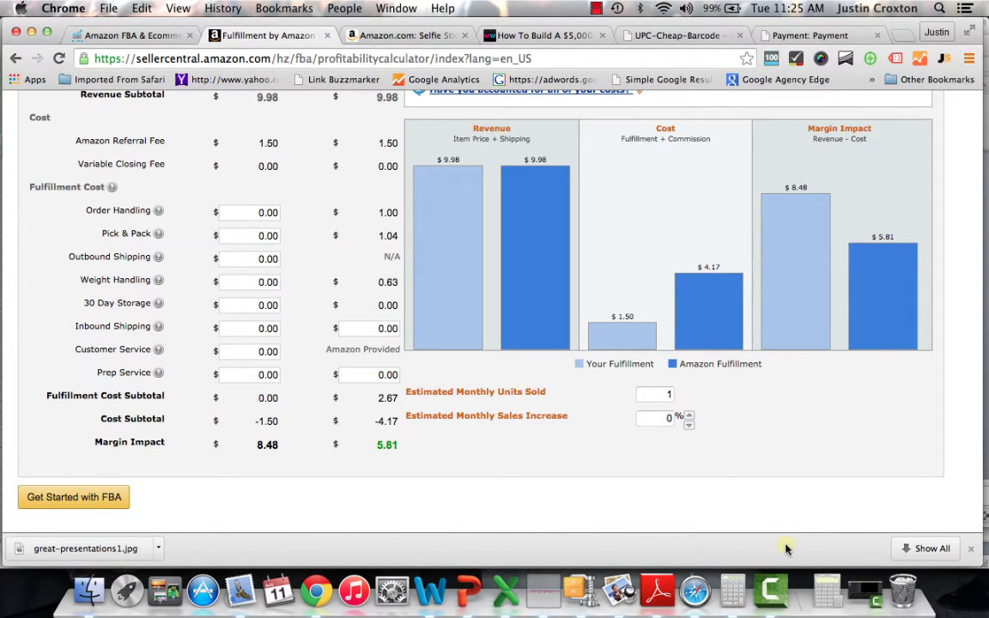
click(827, 590)
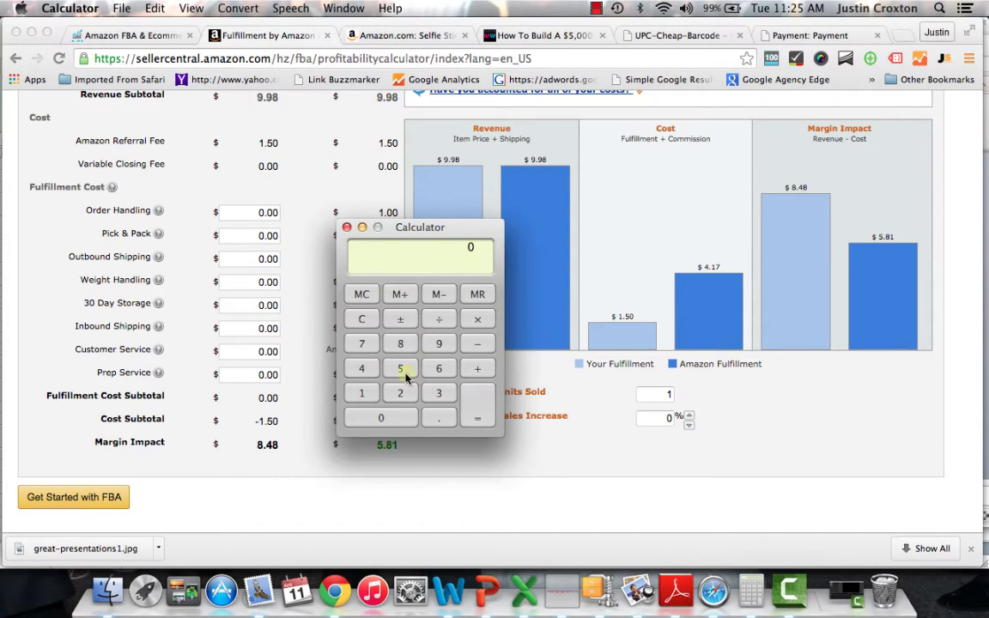
click(400, 368)
click(438, 418)
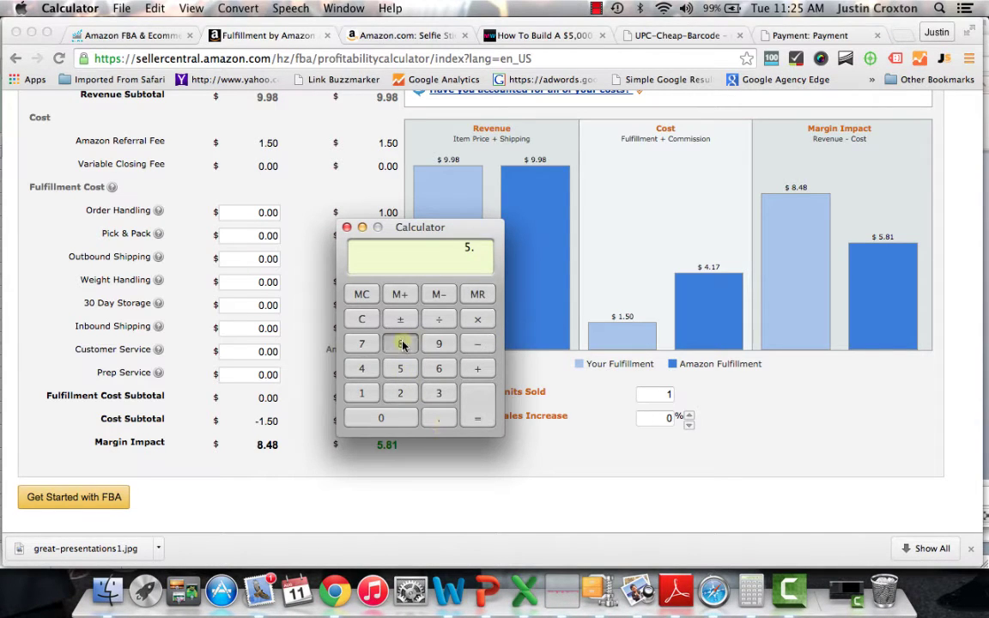
click(400, 343)
click(362, 393)
click(479, 347)
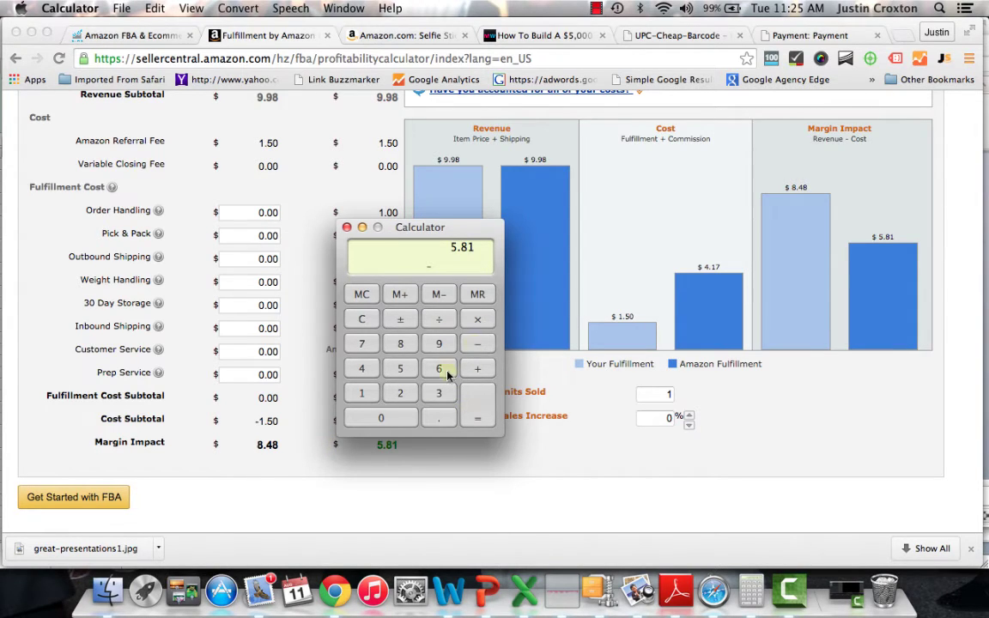
click(400, 394)
click(438, 416)
click(400, 371)
click(477, 405)
drag(481, 228, 874, 259)
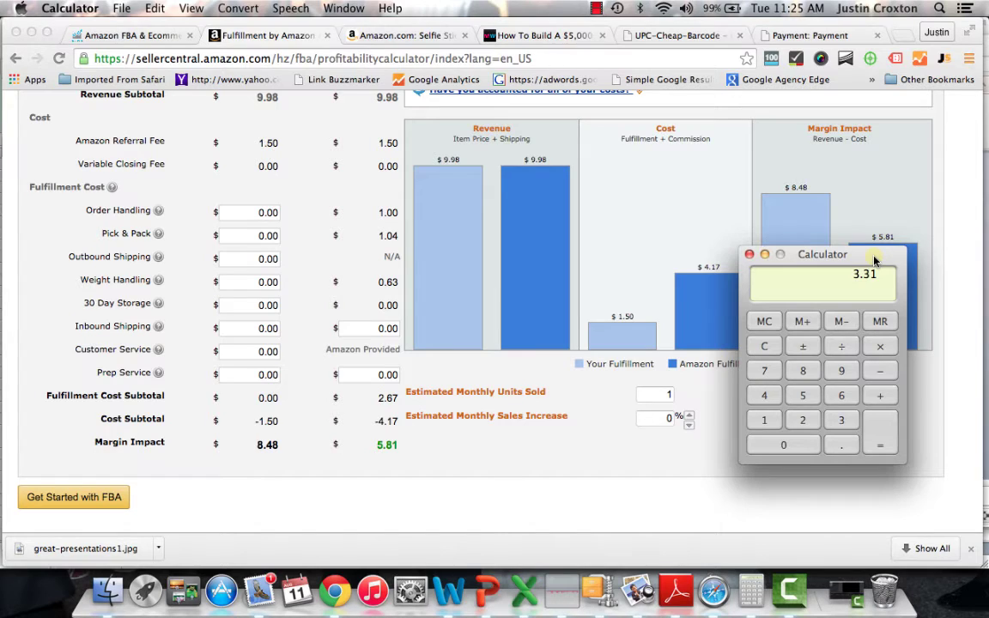
drag(873, 259, 752, 193)
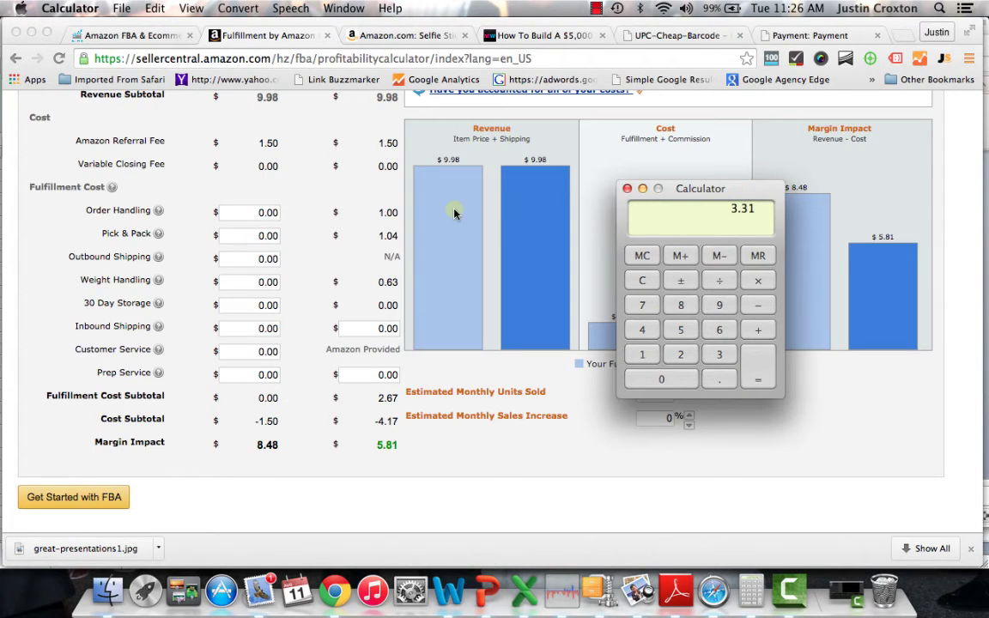
Step: Try an Amazon Fulfillment item price of 12.98, recalculate the costs, and bring Calculator back up beside the margin impact
scroll(452, 210, up, 3)
click(382, 172)
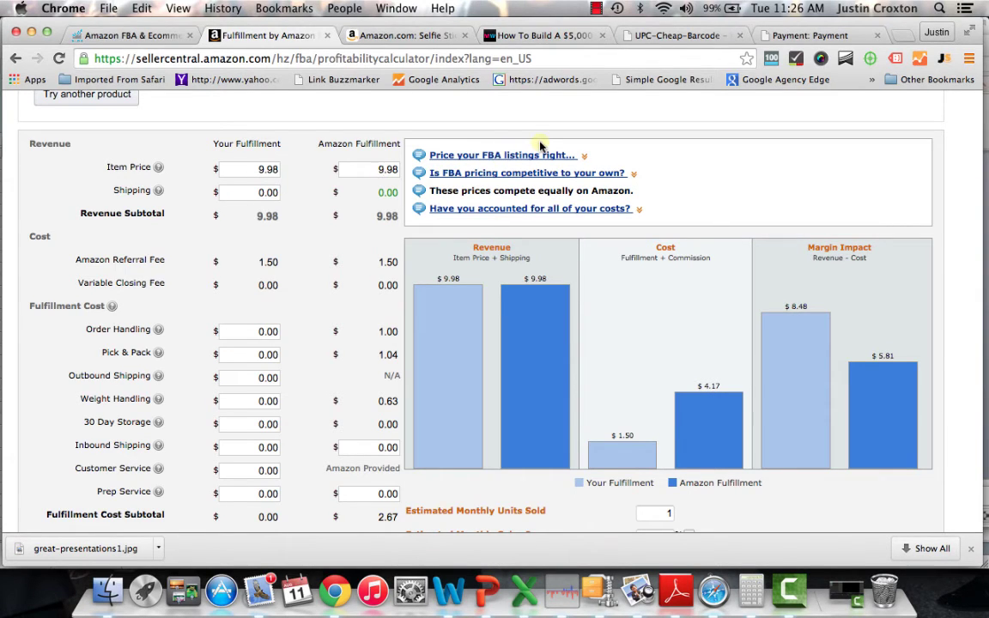
key(BackSpace)
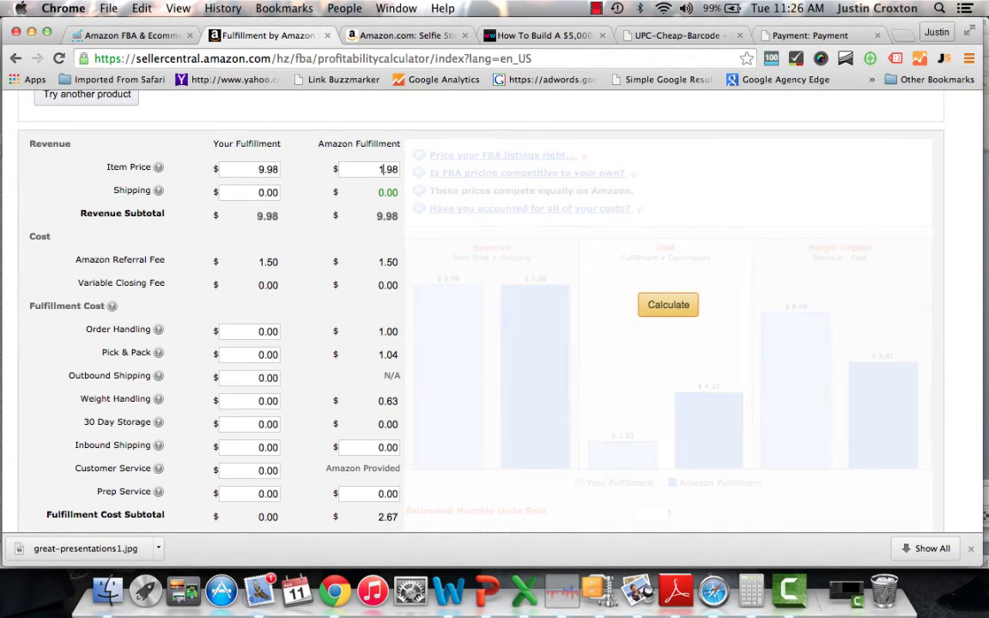
text(12)
click(662, 304)
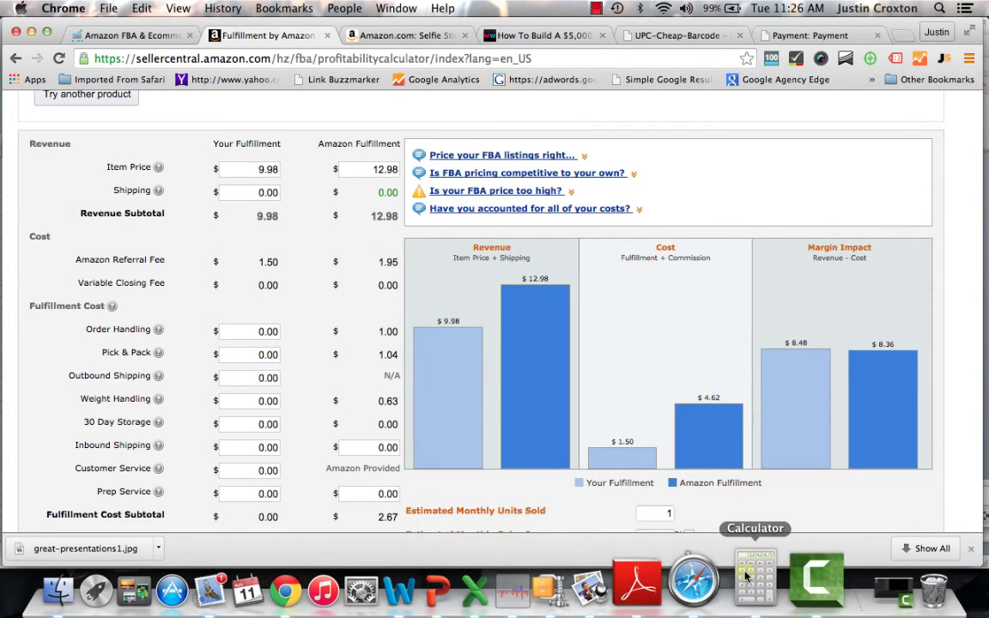
scroll(670, 497, down, 3)
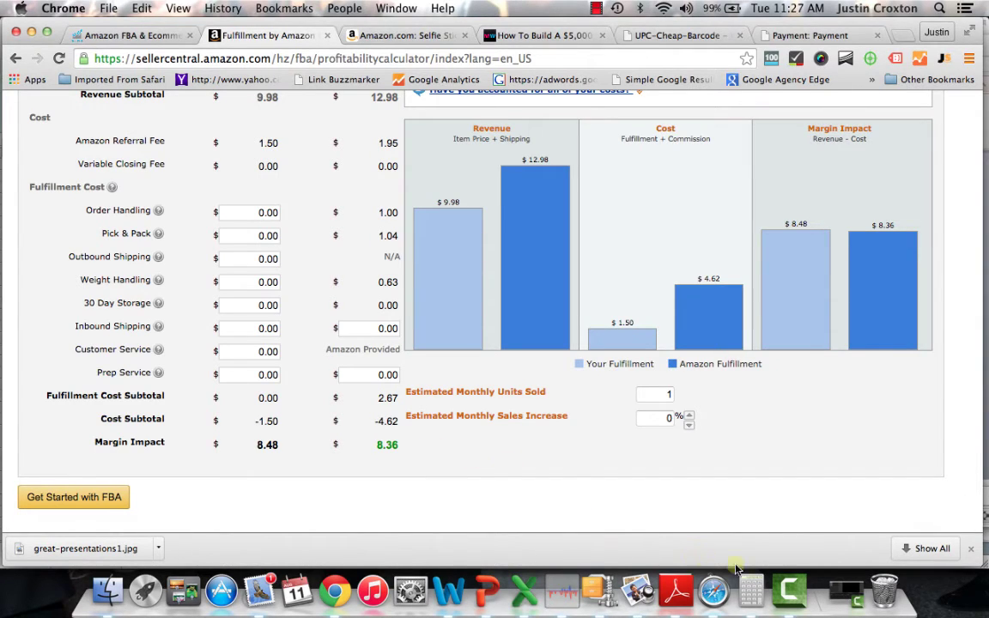
click(751, 591)
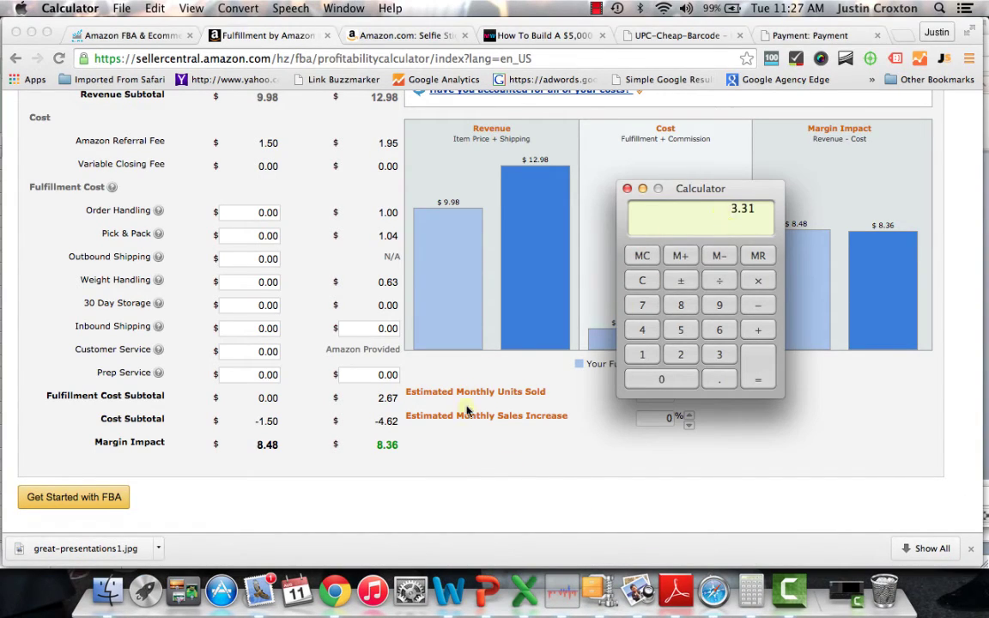
Step: Set the Amazon Fulfillment item price back to 9.98 and recalculate the costs
scroll(353, 275, up, 3)
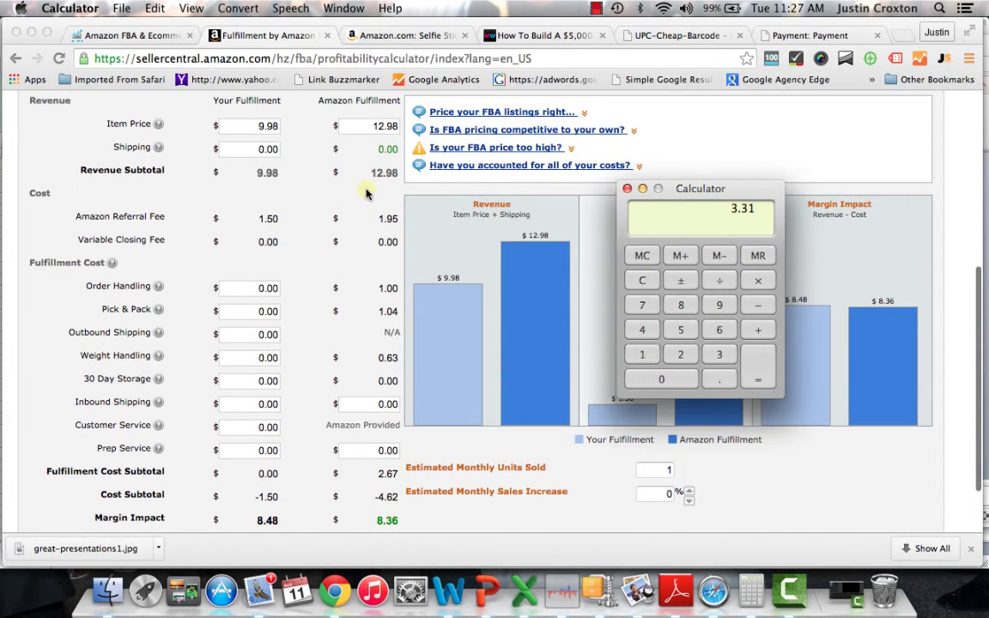
scroll(369, 203, up, 4)
click(381, 224)
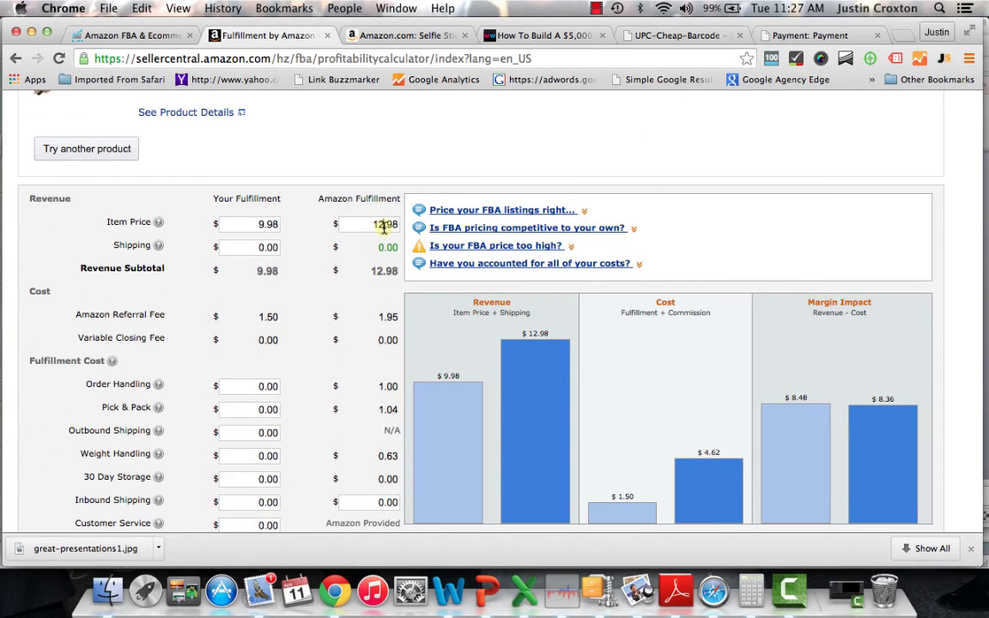
key(BackSpace)
key(BackSpace)
text(9)
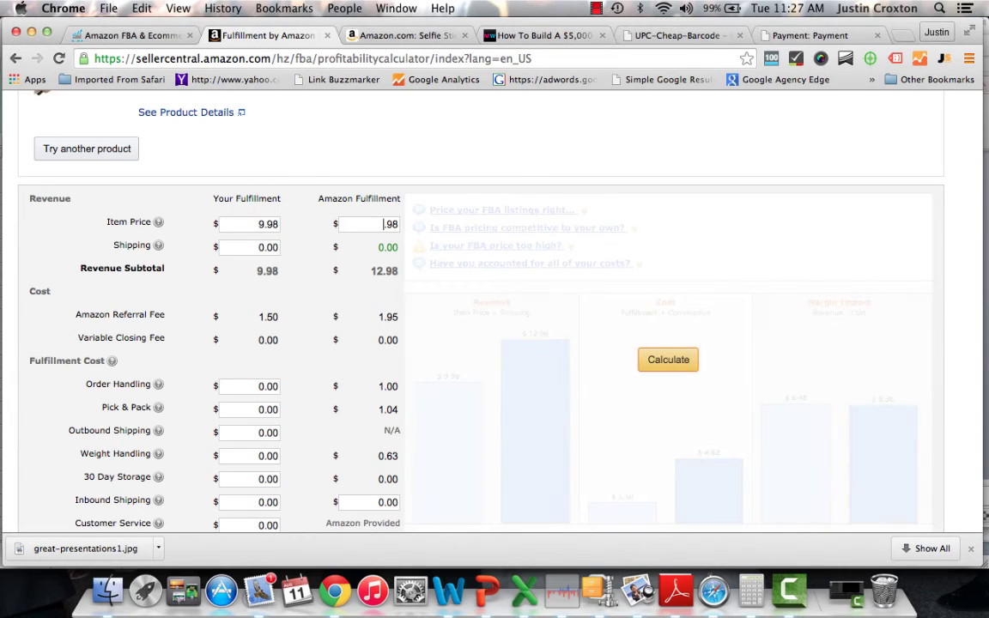
click(662, 359)
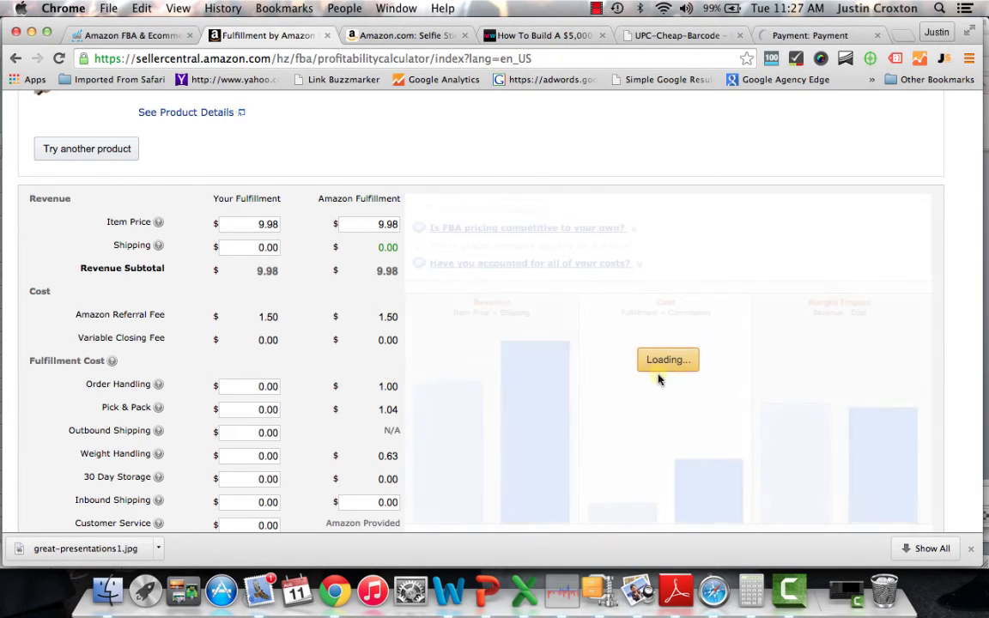
Step: In Calculator, divide the remaining profit per unit by the 9.98 item price to work out the profit margin
scroll(655, 379, down, 4)
click(752, 590)
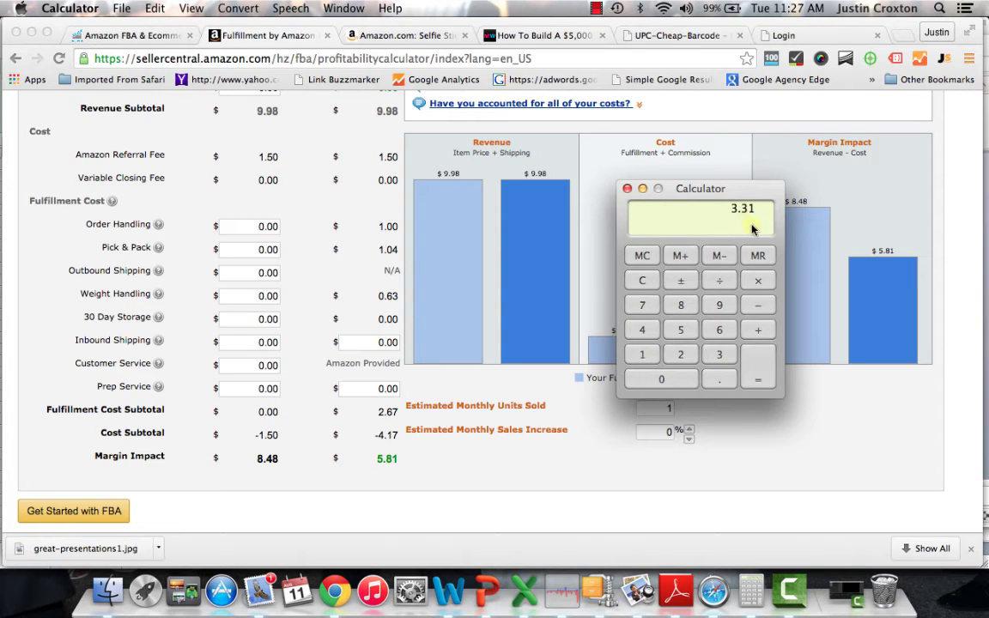
click(757, 314)
click(722, 282)
scroll(401, 194, up, 3)
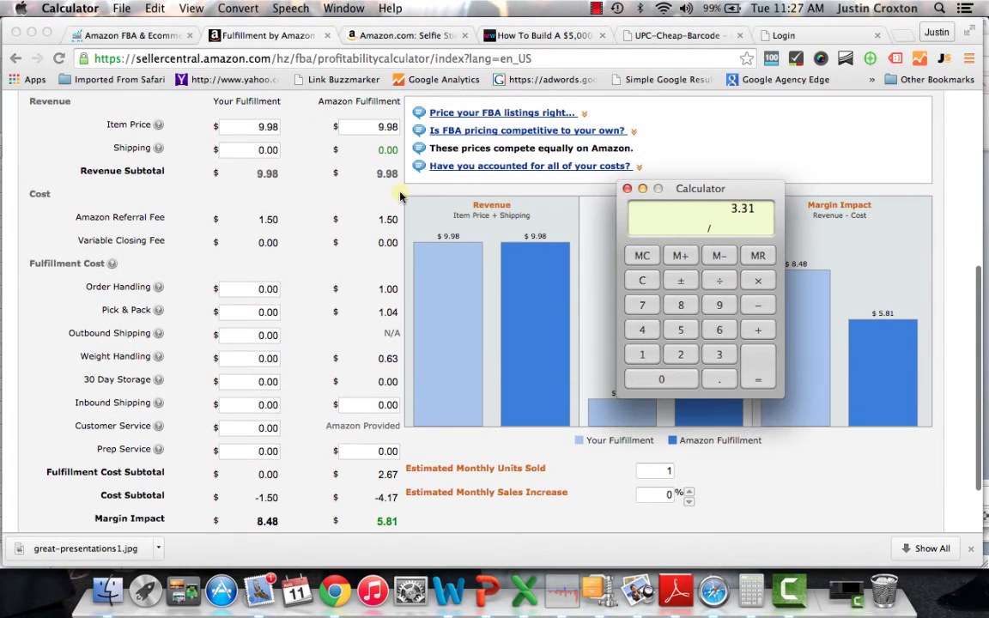
click(712, 307)
click(720, 379)
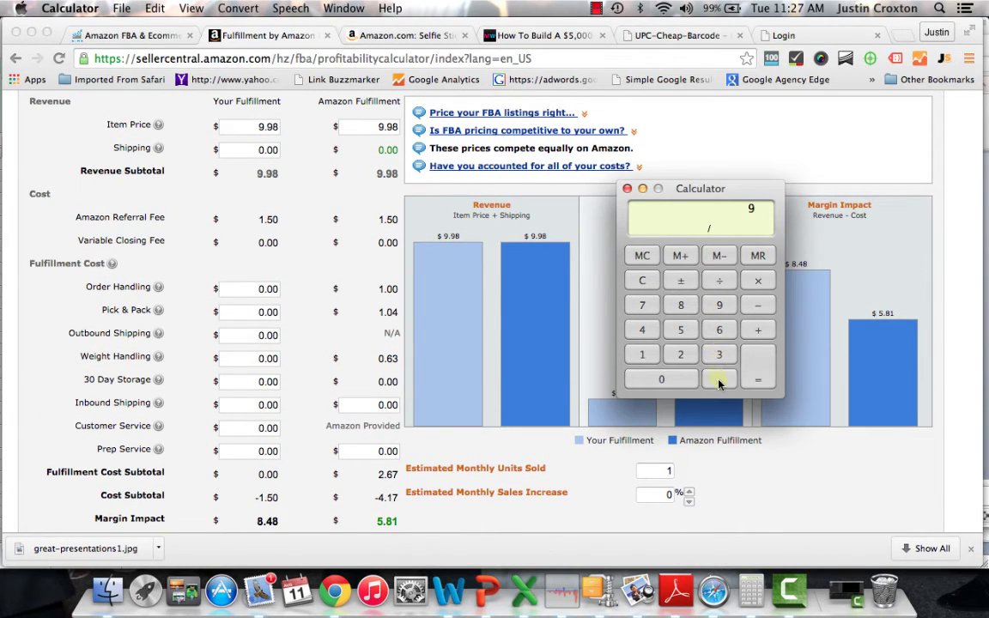
click(721, 308)
click(720, 305)
click(681, 306)
click(758, 379)
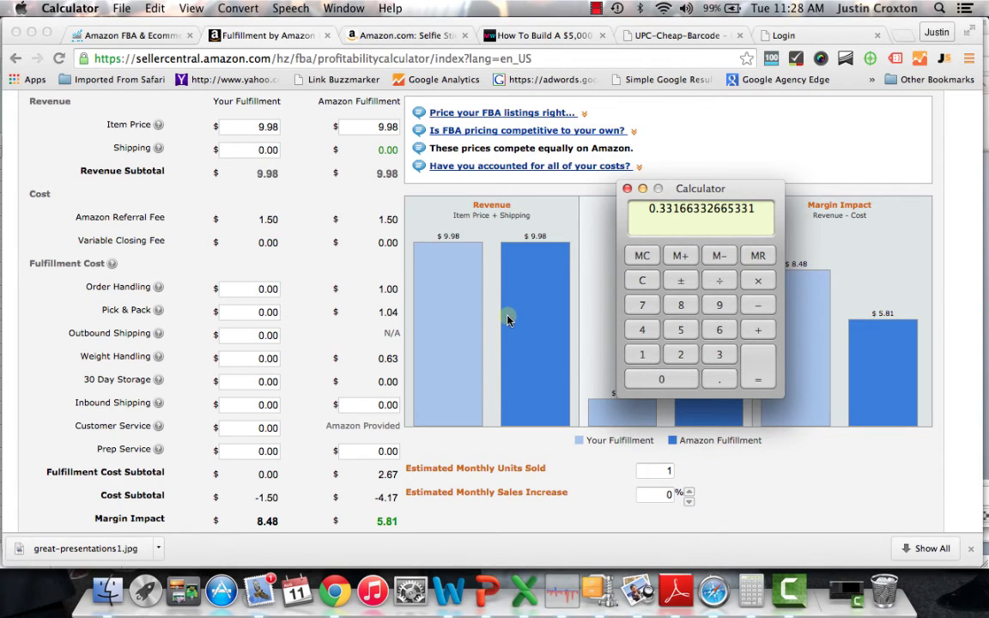
scroll(511, 323, up, 2)
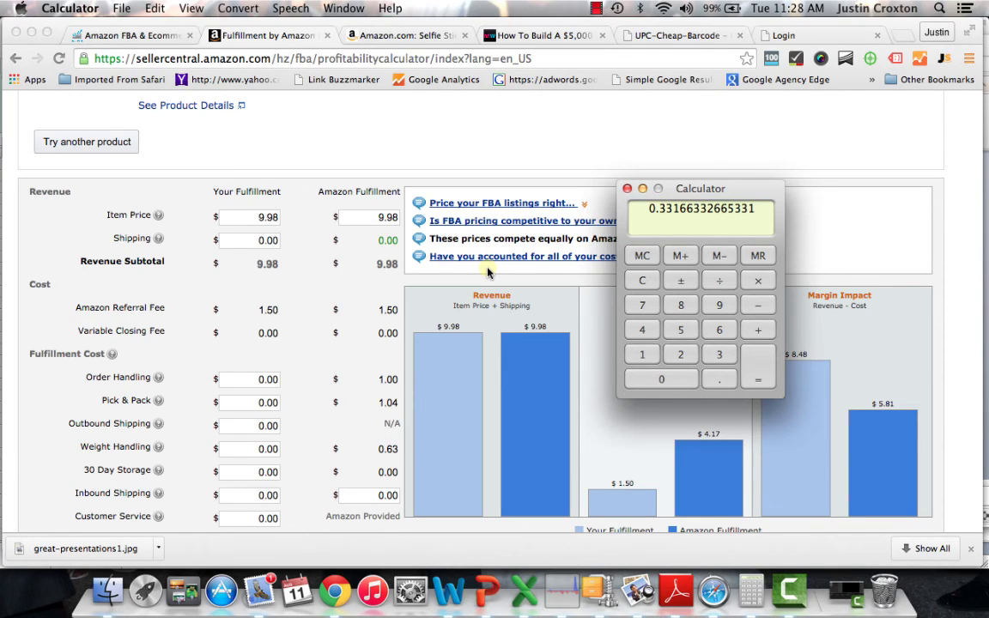
scroll(486, 272, down, 5)
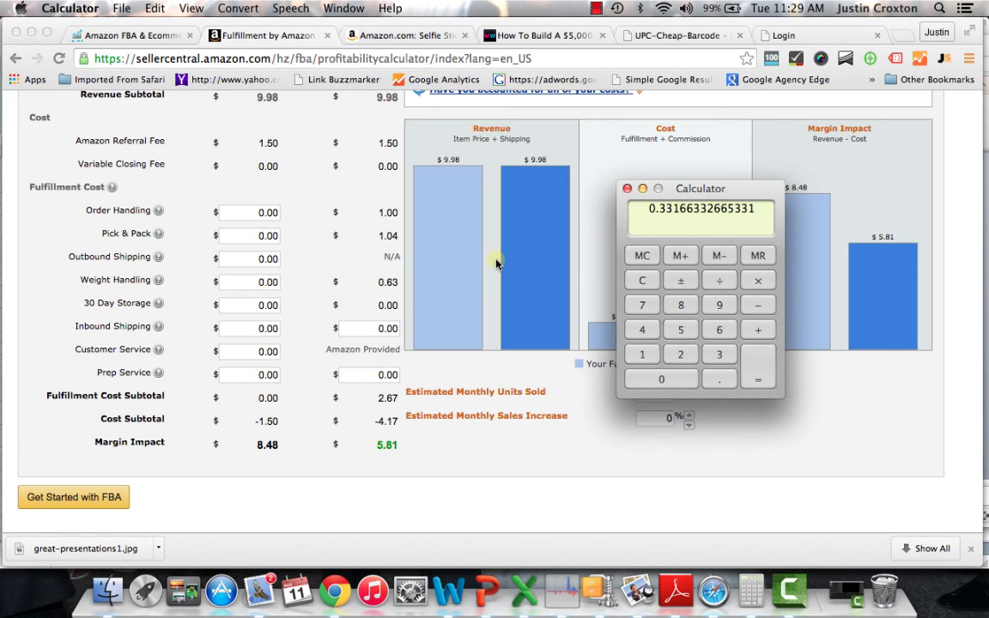
scroll(496, 263, up, 1)
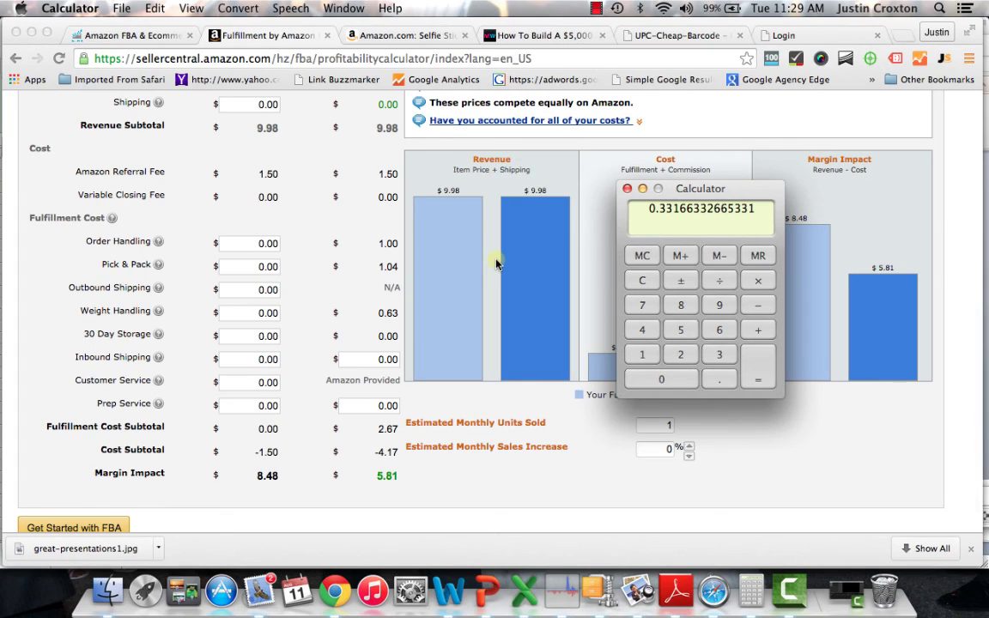